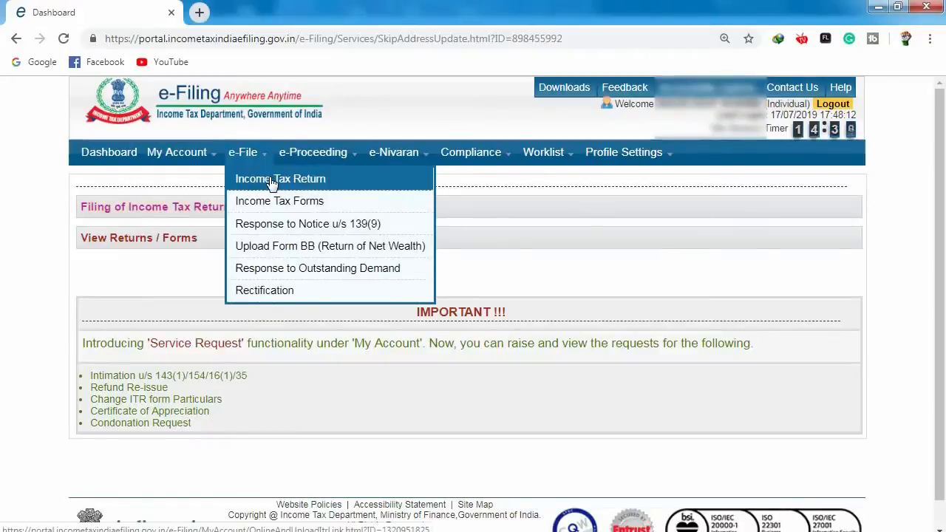
# Open the income tax return filing page and select assessment year 2019-20 and form ITR-1
pyautogui.click(272, 181)
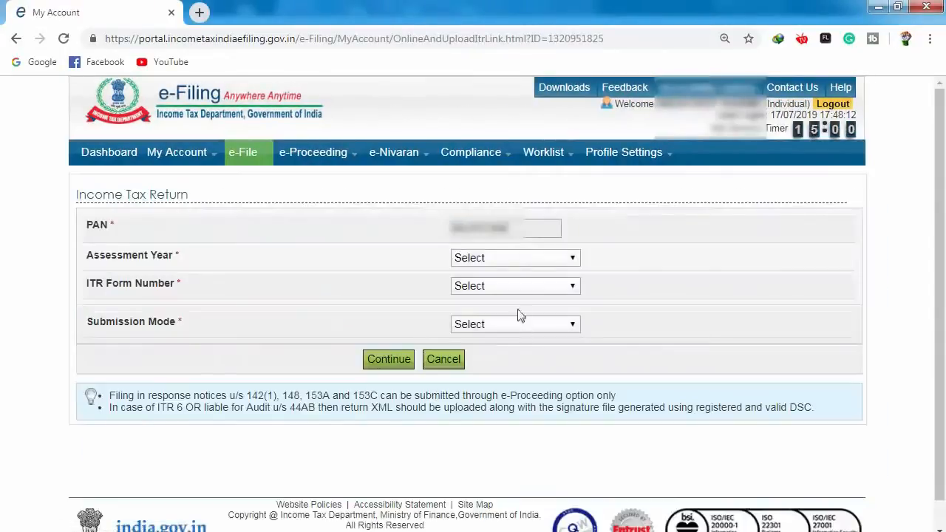
pyautogui.click(487, 264)
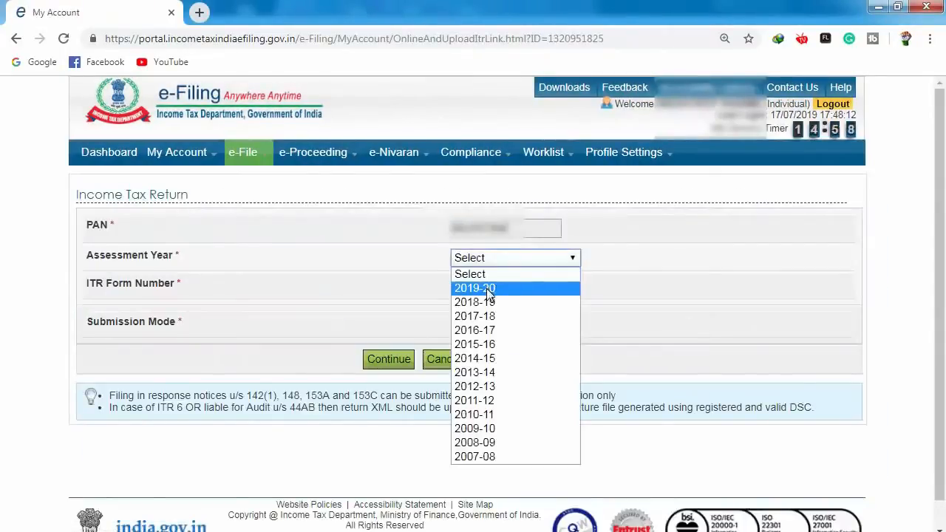
pyautogui.click(488, 288)
pyautogui.click(486, 289)
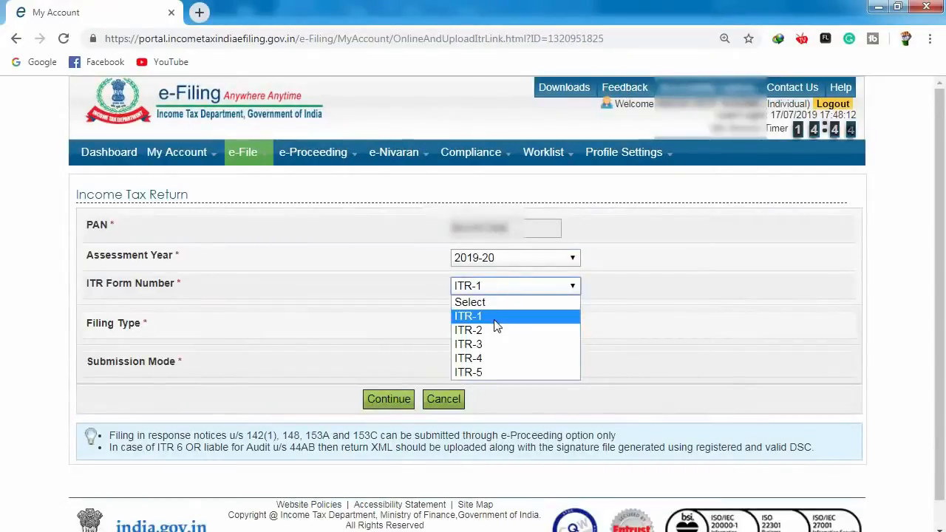
pyautogui.click(495, 321)
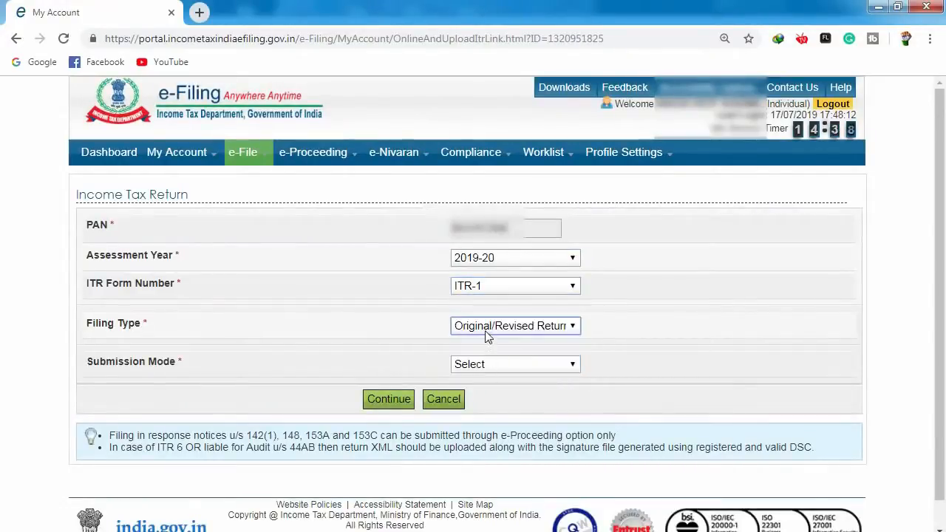
# Set the filing type to Original/Revised Return and the submission mode to Prepare and Submit Online
pyautogui.click(488, 330)
pyautogui.click(502, 357)
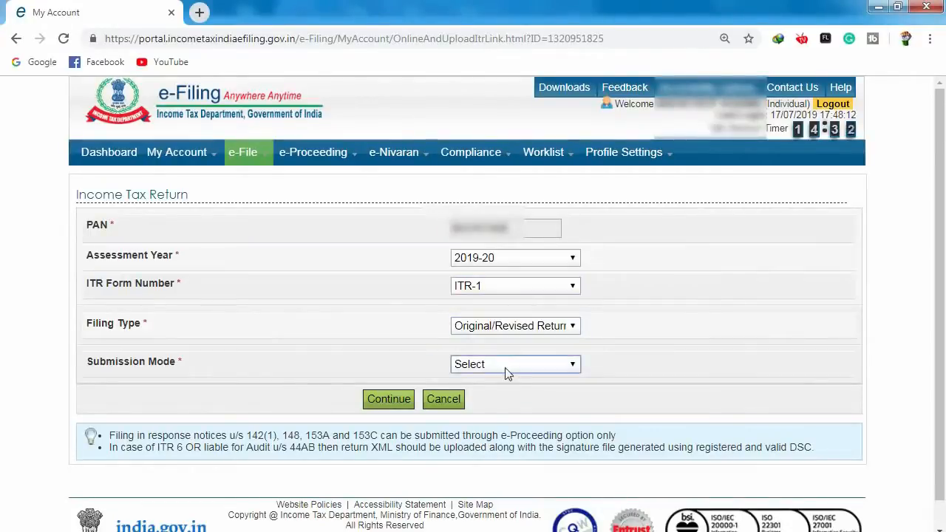
pyautogui.click(506, 367)
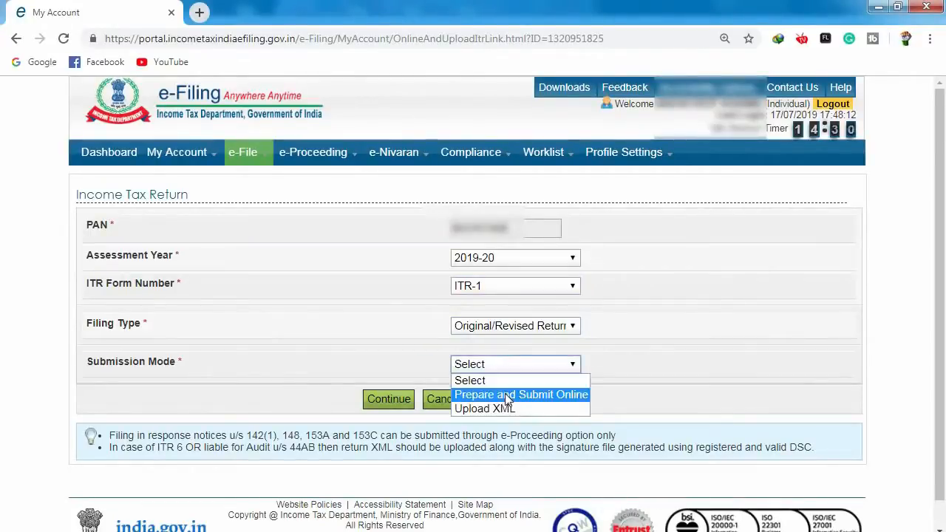
pyautogui.click(508, 395)
# Proceed with the return and agree to the prefill consent to load the online ITR-1 form
pyautogui.scroll(-3, 359, 413)
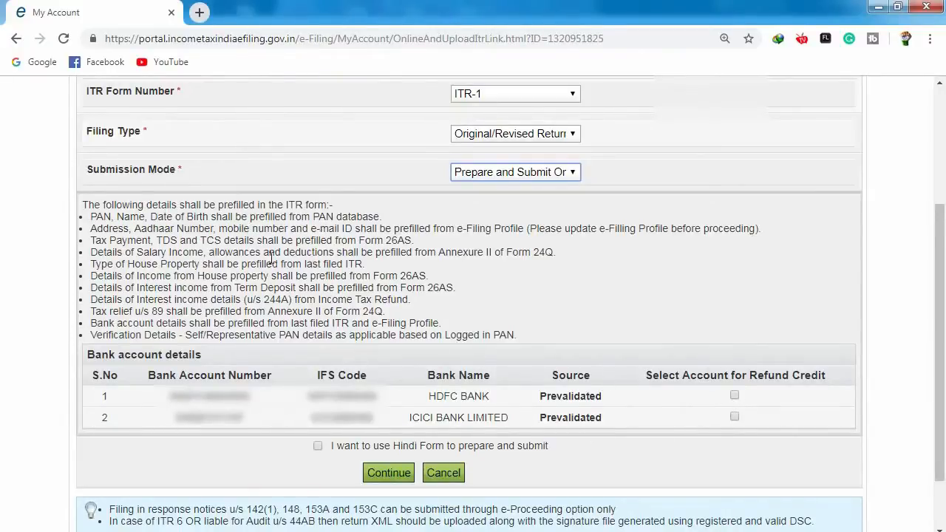
pyautogui.click(388, 475)
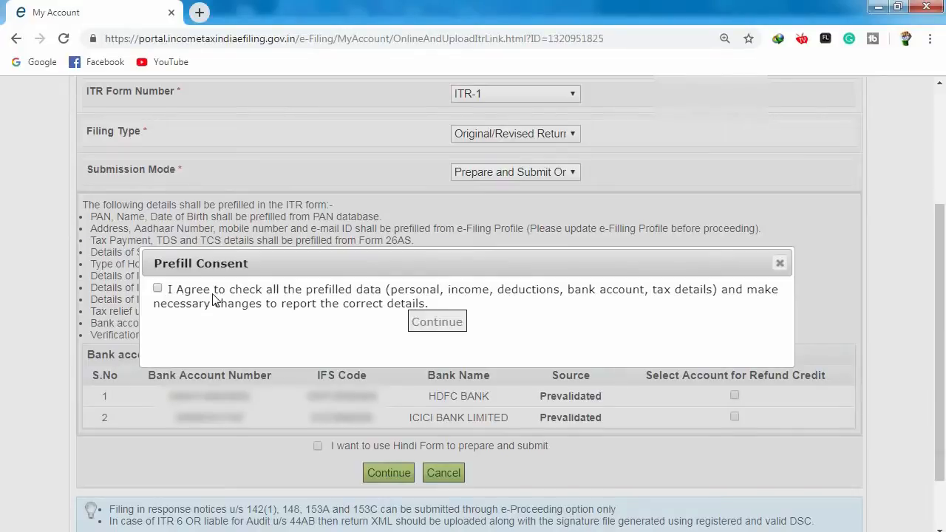
pyautogui.click(158, 289)
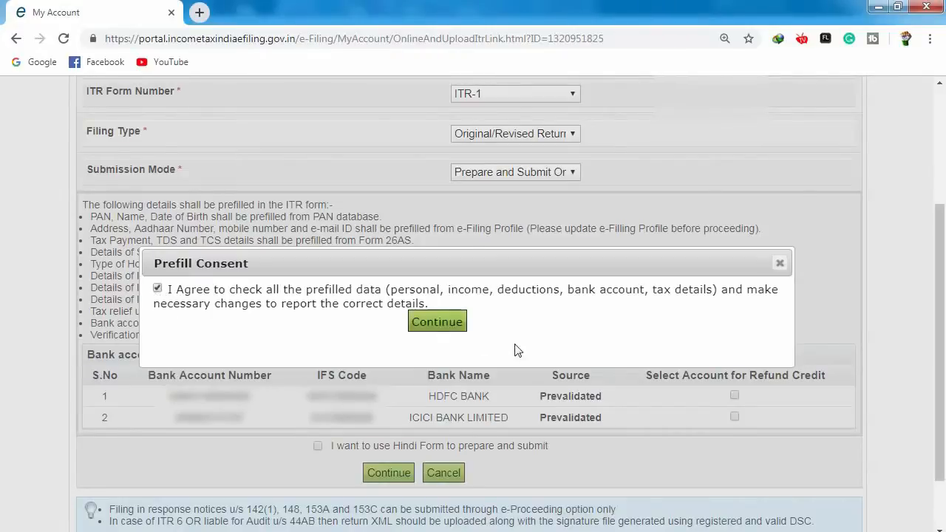
pyautogui.click(438, 324)
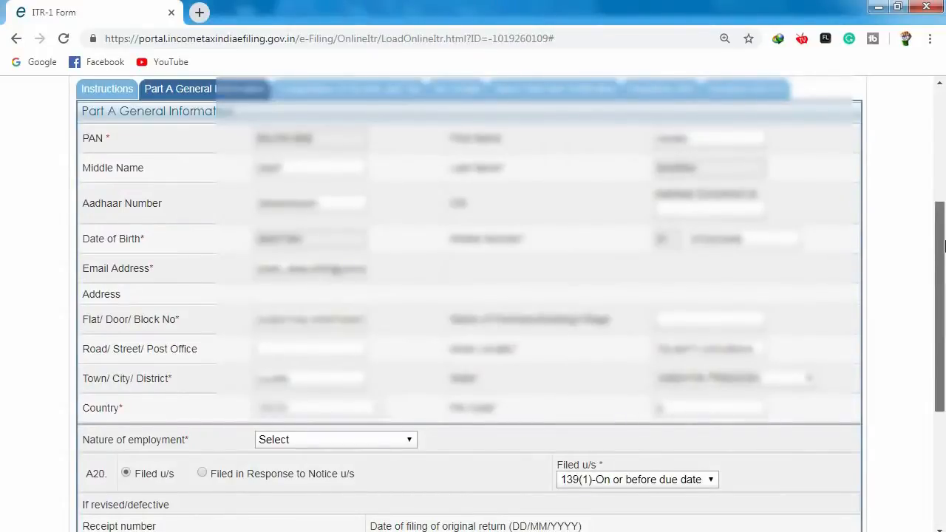
# Set the nature of employment to Others in the Part A general information
pyautogui.scroll(-1, 944, 266)
pyautogui.scroll(-4, 943, 266)
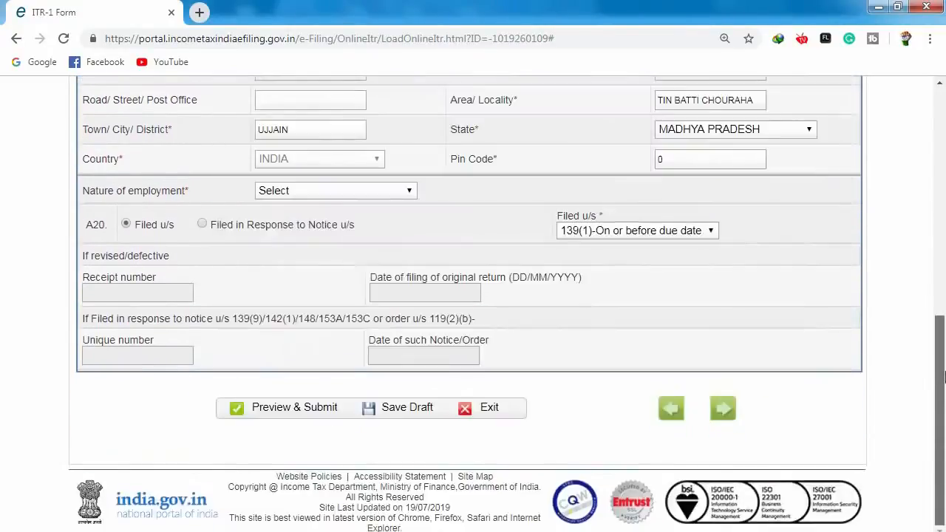
pyautogui.click(322, 193)
pyautogui.click(296, 189)
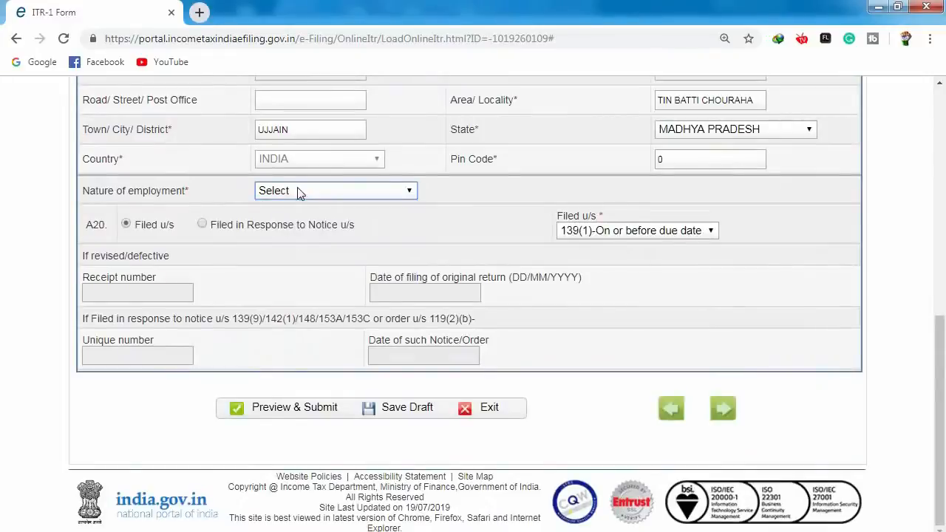
pyautogui.click(296, 190)
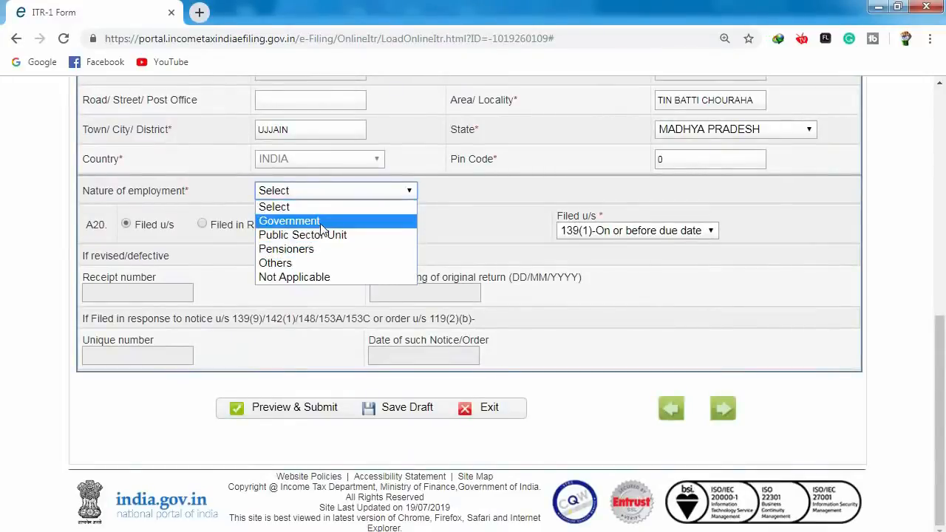
pyautogui.click(289, 267)
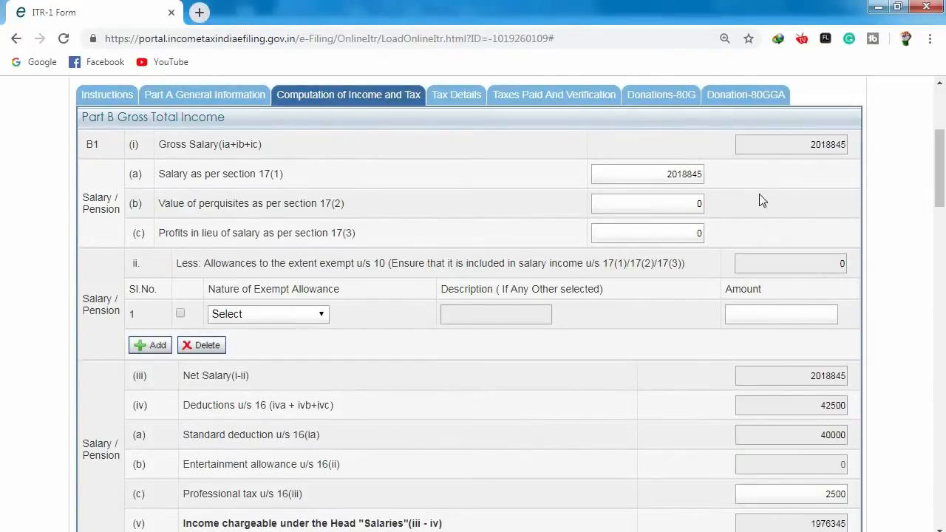
# Compare the prefilled gross salary under section 17(1) with the Part B PDF in Adobe Acrobat Reader, then return to the form
pyautogui.scroll(1, 880, 247)
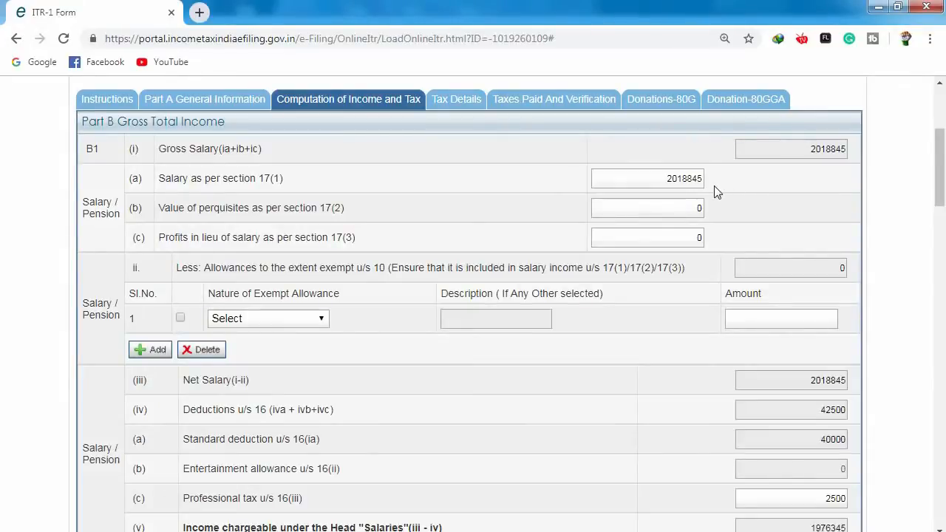
pyautogui.scroll(-2, 715, 192)
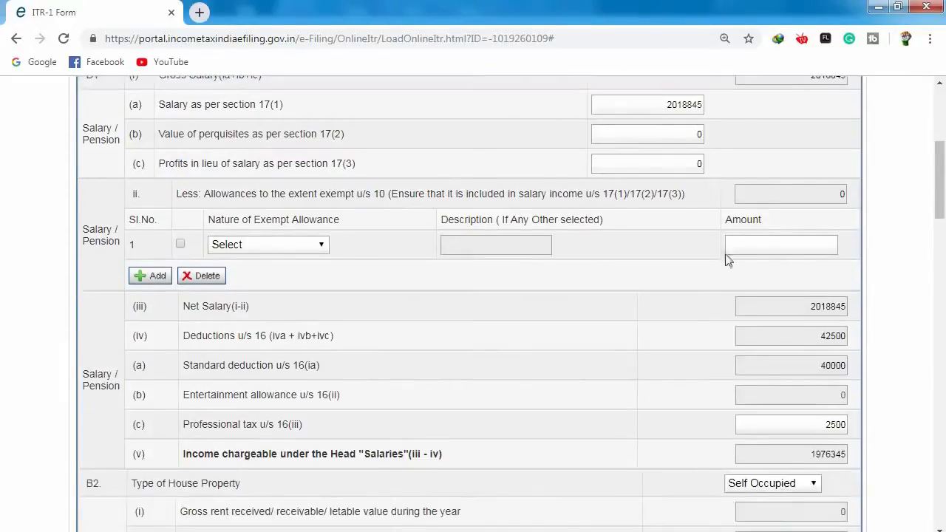
pyautogui.scroll(3, 627, 316)
pyautogui.scroll(-1, 627, 315)
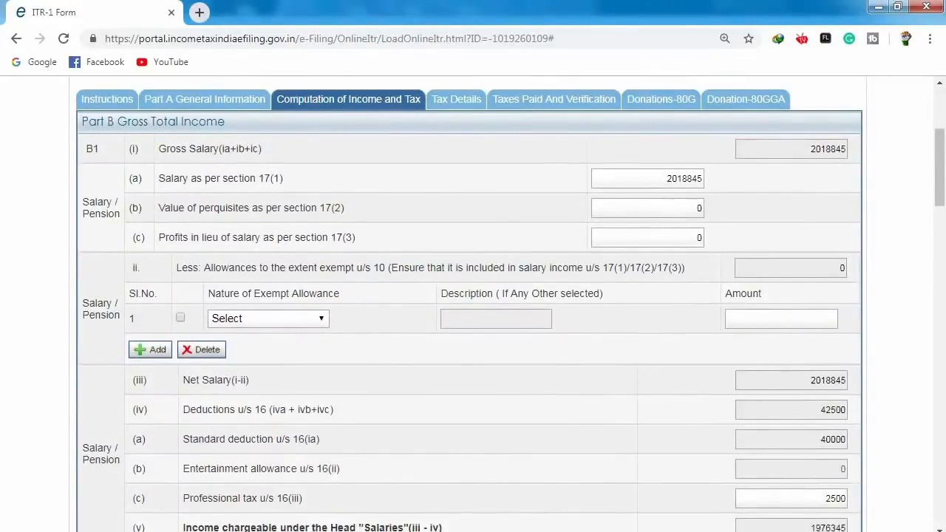
pyautogui.click(620, 474)
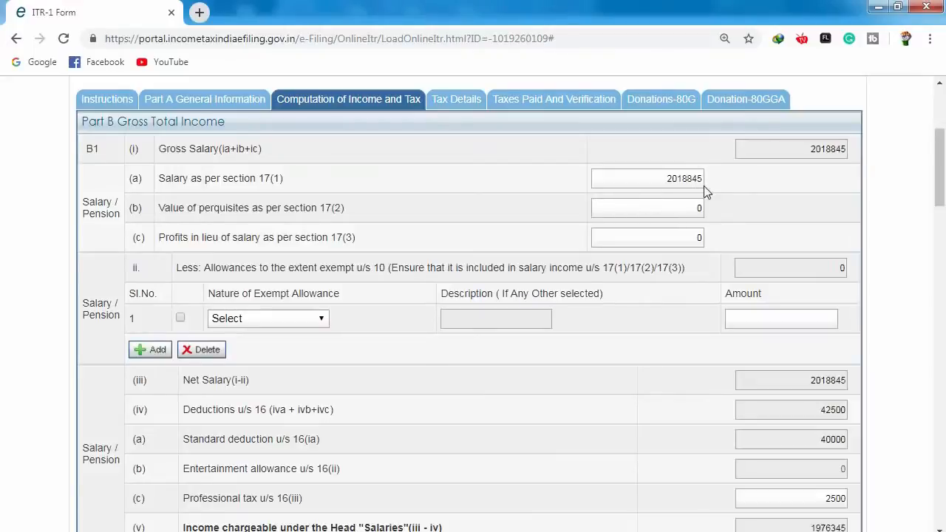
pyautogui.hotkey('alt', 'Tab')
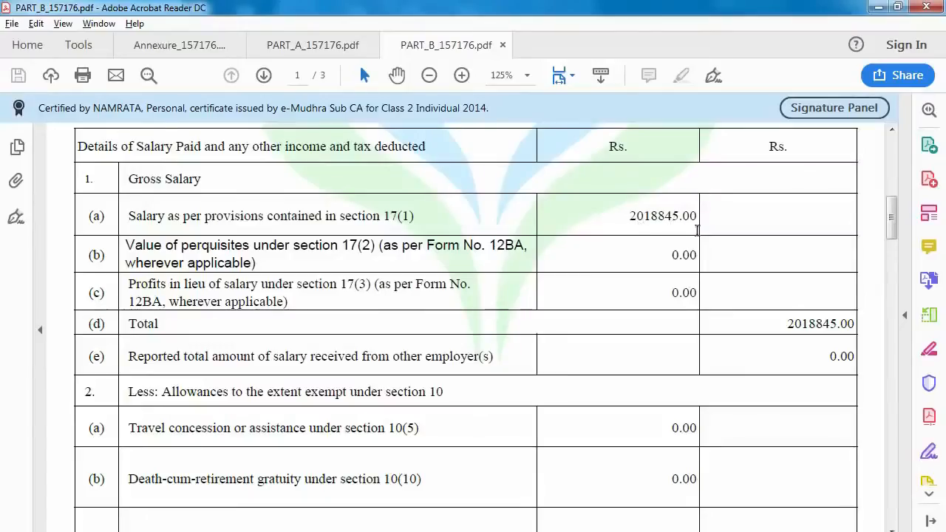
pyautogui.hotkey('alt', 'Tab')
# Check the form's standard deduction and professional tax under section 16 against the Part B PDF in Adobe Acrobat Reader
pyautogui.scroll(-3, 703, 247)
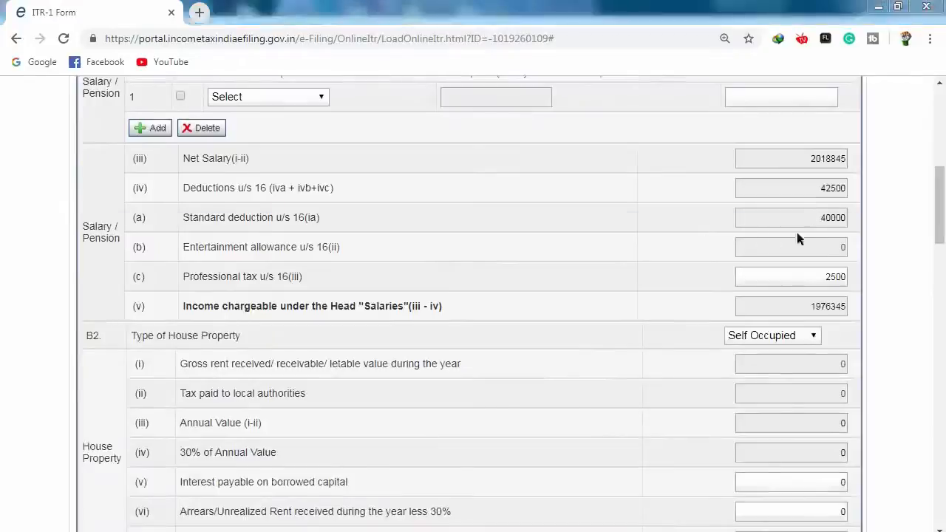
pyautogui.hotkey('alt', 'Tab')
pyautogui.scroll(-5, 783, 256)
pyautogui.scroll(-8, 785, 256)
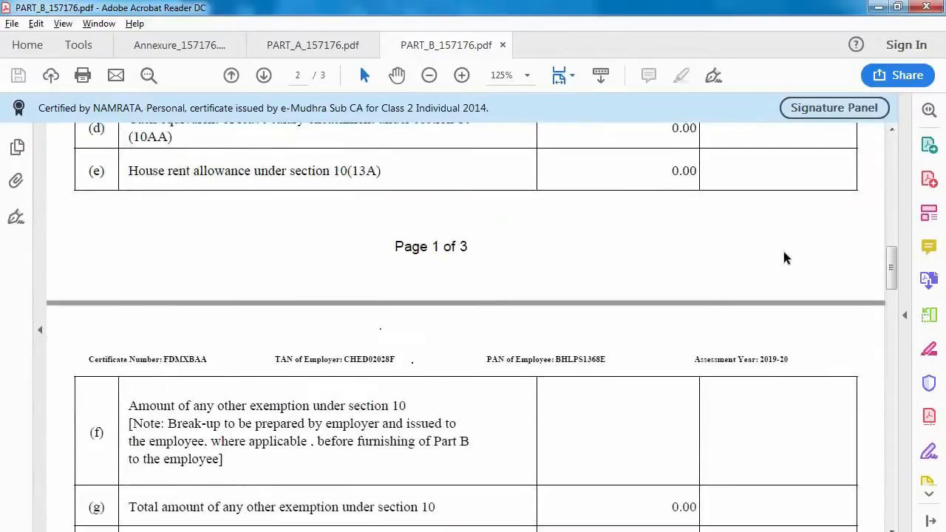
pyautogui.scroll(-2, 783, 251)
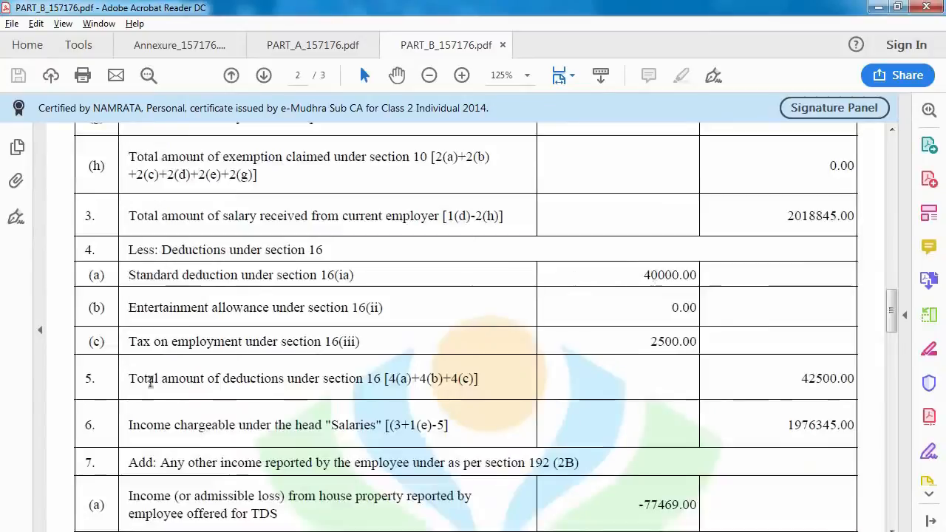
pyautogui.click(601, 347)
pyautogui.click(668, 343)
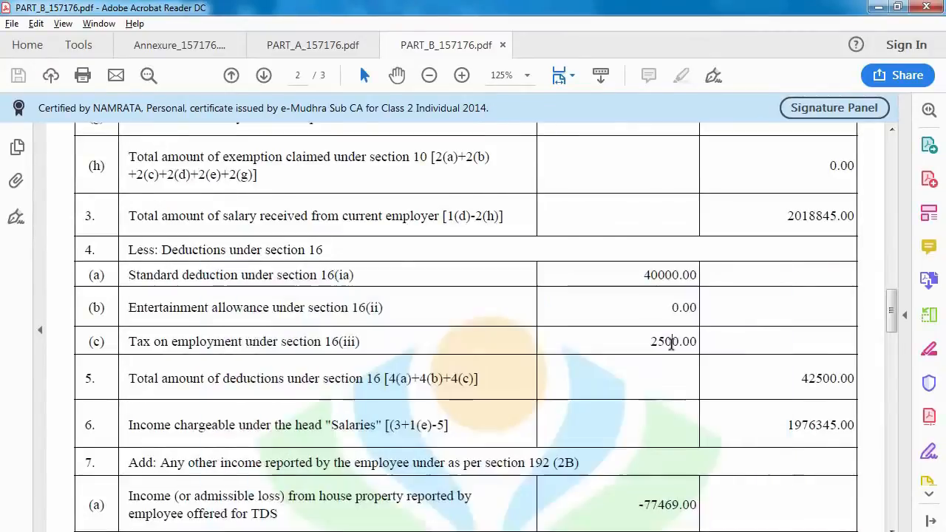
pyautogui.hotkey('alt', 'Tab')
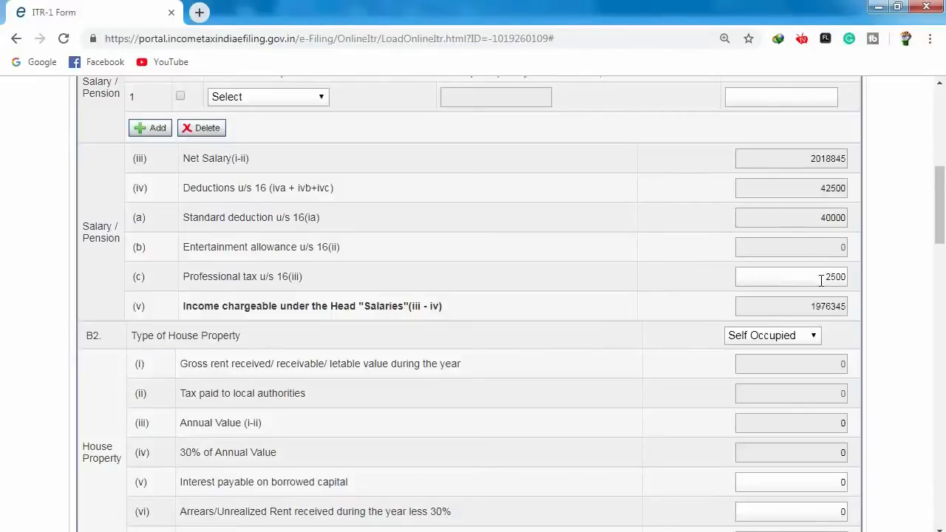
# Compare the total section 16 deductions and the income chargeable under Salaries between the form and the Part B PDF
pyautogui.click(812, 191)
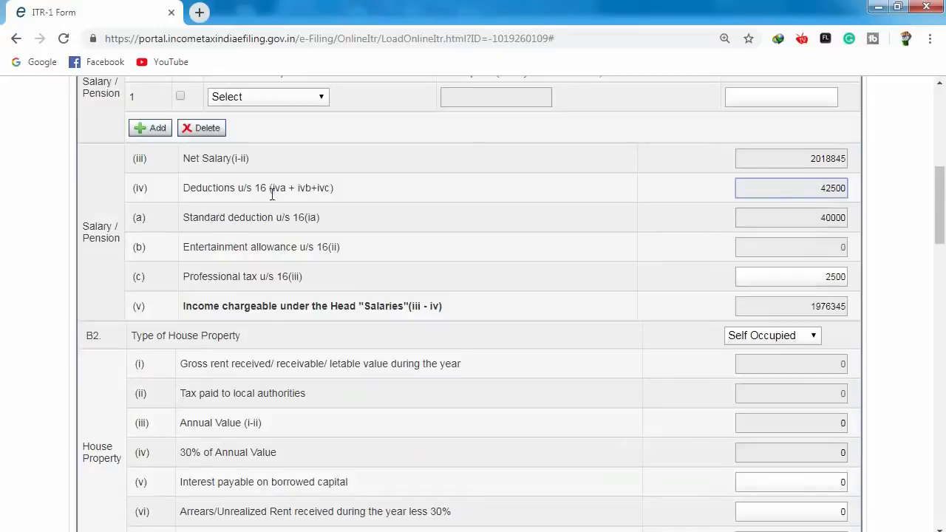
pyautogui.hotkey('alt', 'Tab')
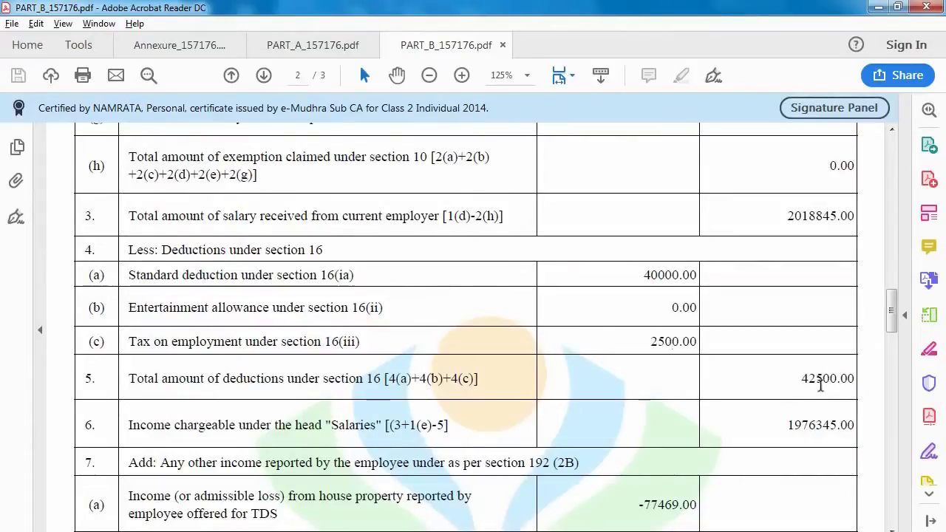
pyautogui.hotkey('alt', 'Tab')
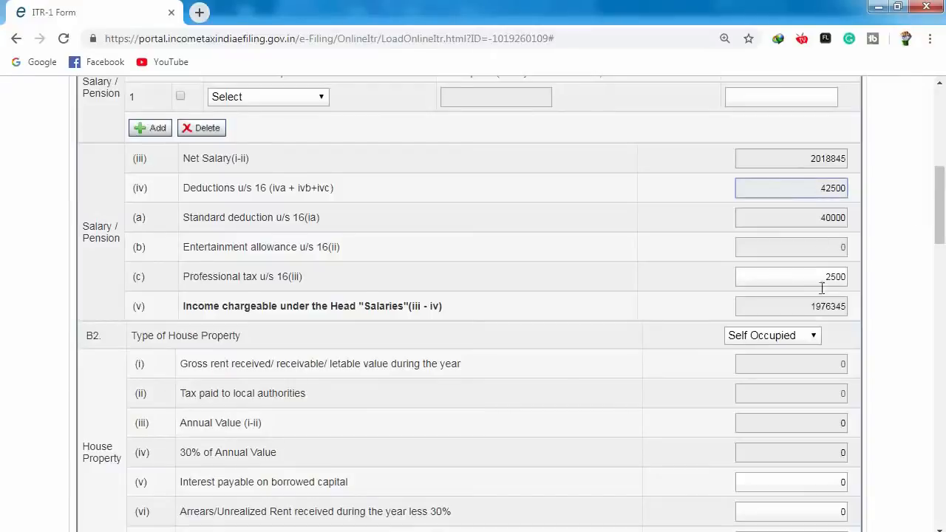
pyautogui.hotkey('alt', 'Tab')
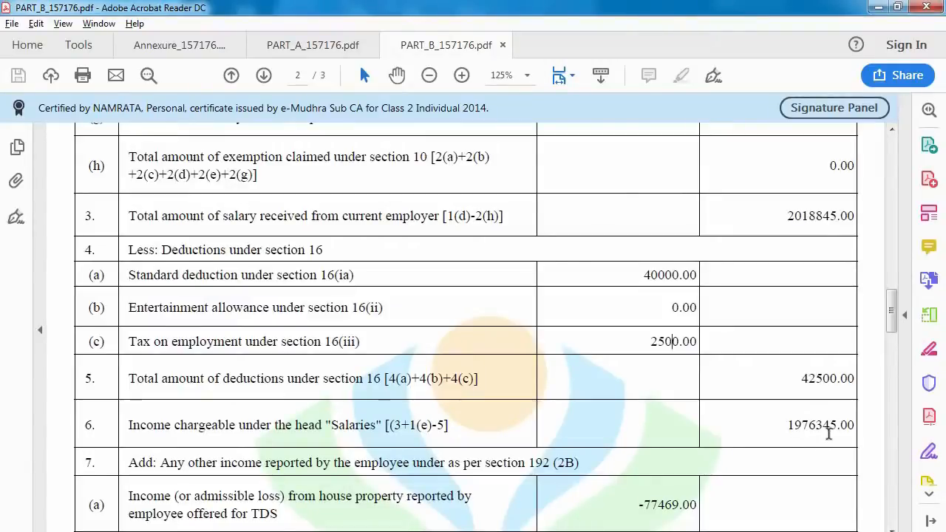
pyautogui.hotkey('alt', 'Tab')
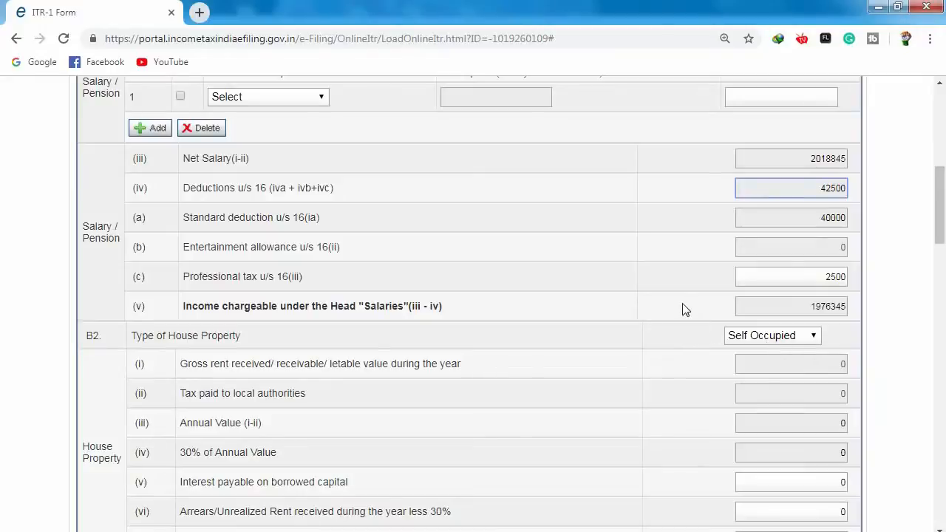
# Look up the reported income from house property in the Part B PDF and compare it with the form's House Property section
pyautogui.hotkey('alt', 'Tab')
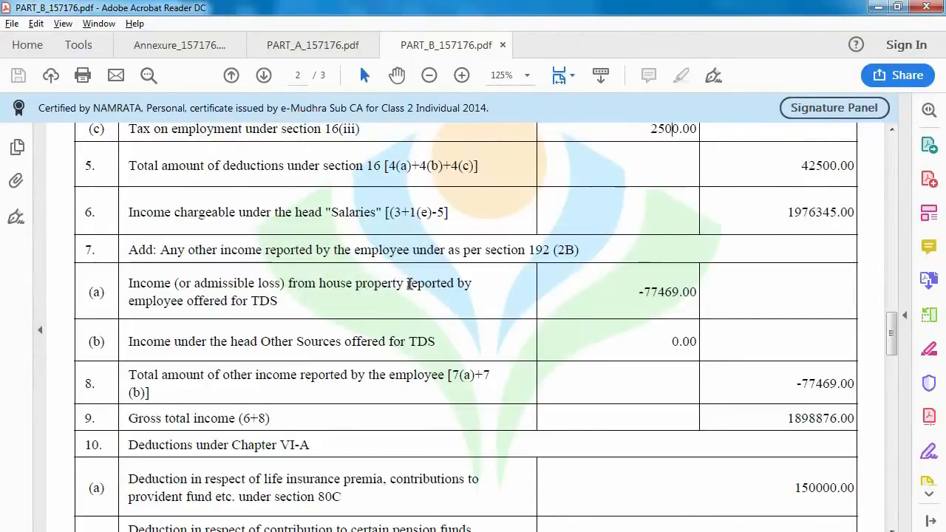
pyautogui.hotkey('alt', 'Tab')
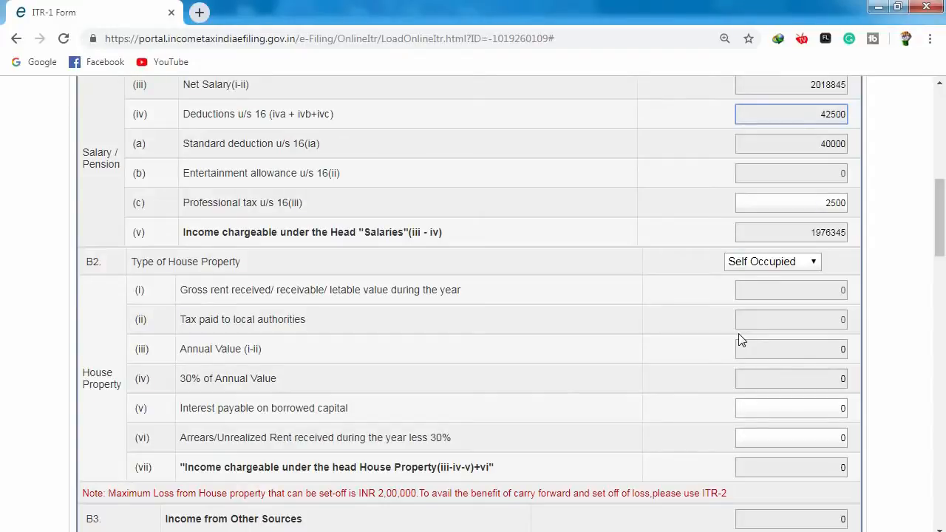
pyautogui.hotkey('alt', 'Tab')
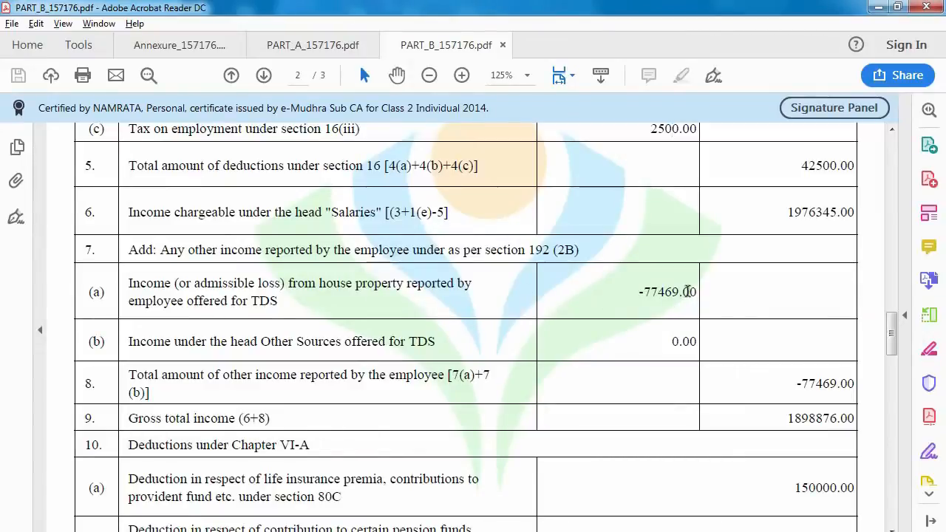
pyautogui.hotkey('alt', 'Tab')
pyautogui.hotkey('alt', 'Tab')
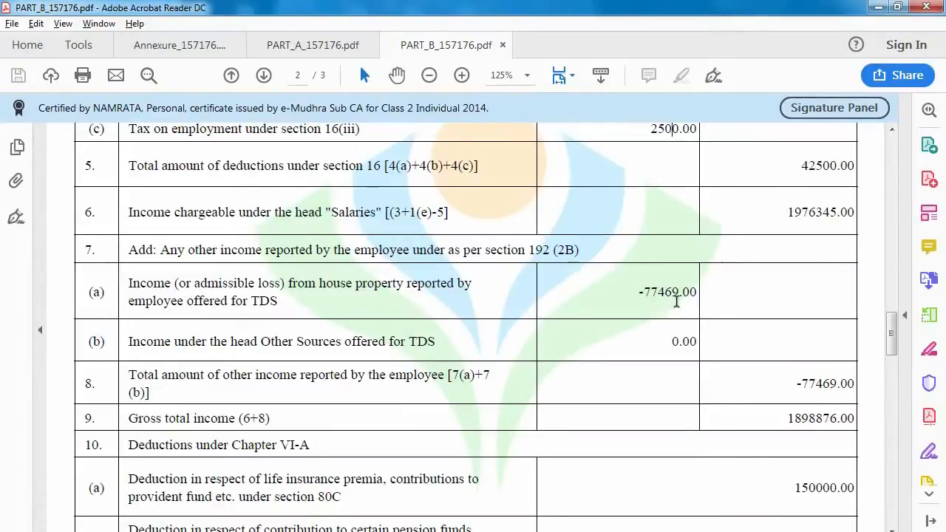
# Enter 77469 from the Part B PDF as the interest payable on borrowed capital in the form's House Property section
pyautogui.hotkey('alt', 'Tab')
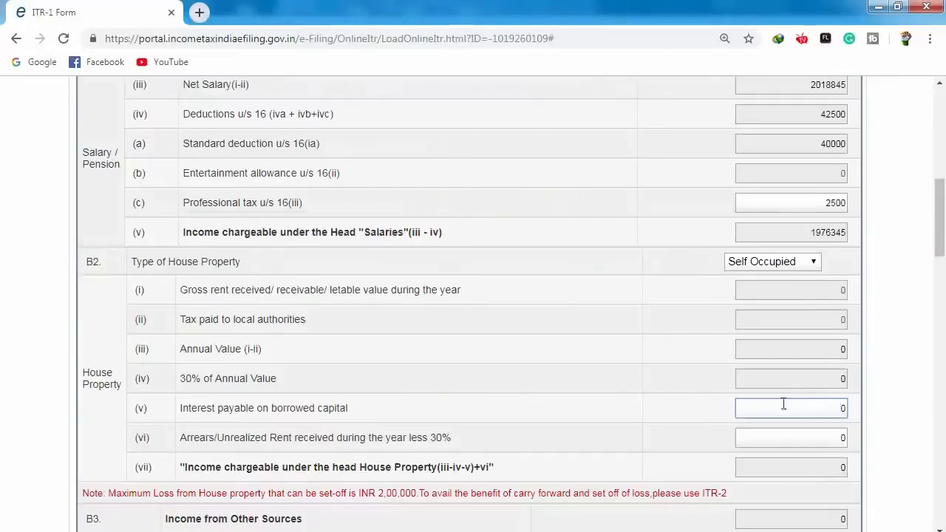
pyautogui.hotkey('alt', 'Tab')
pyautogui.hotkey('alt', 'Tab')
pyautogui.hotkey('alt', 'Tab')
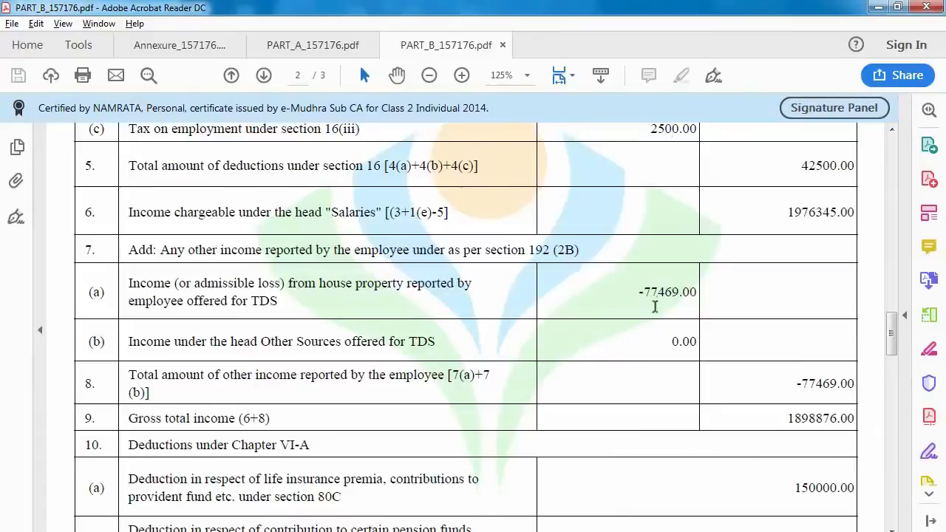
pyautogui.hotkey('alt', 'Tab')
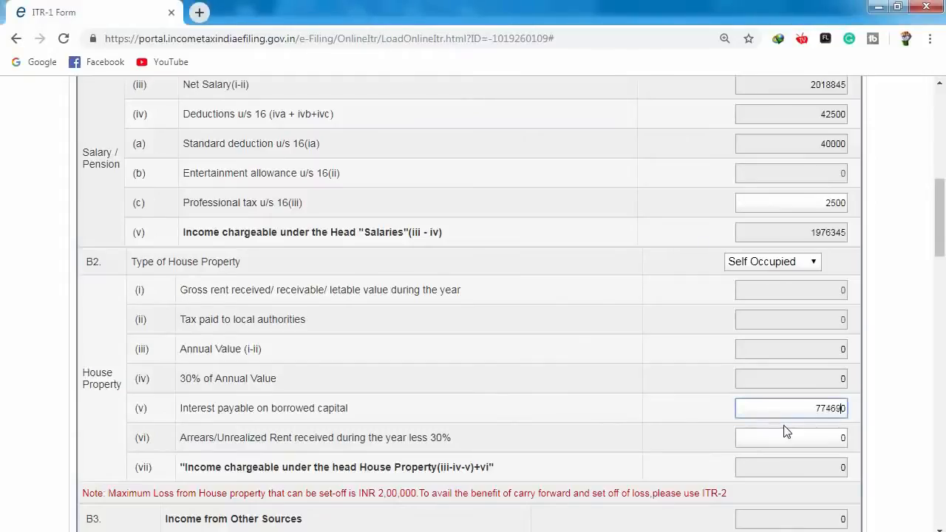
pyautogui.press('Delete')
# Compare the form's gross total income and house property income with the gross total and other income reported in the Part B PDF
pyautogui.hotkey('alt', 'Tab')
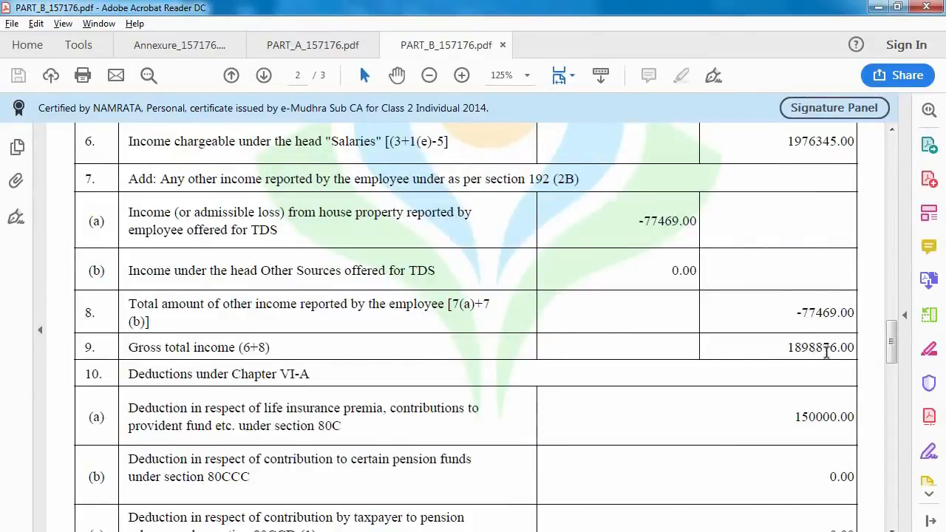
pyautogui.hotkey('alt', 'Tab')
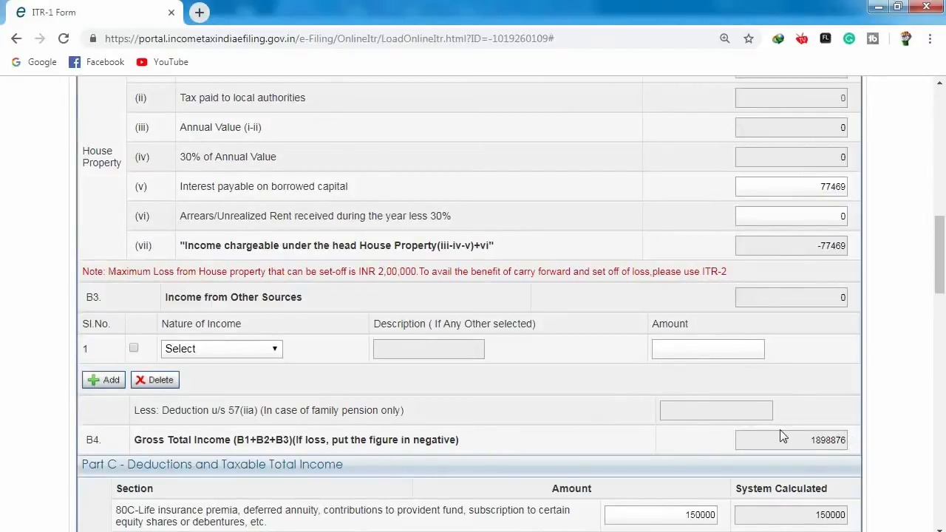
pyautogui.scroll(1, 665, 340)
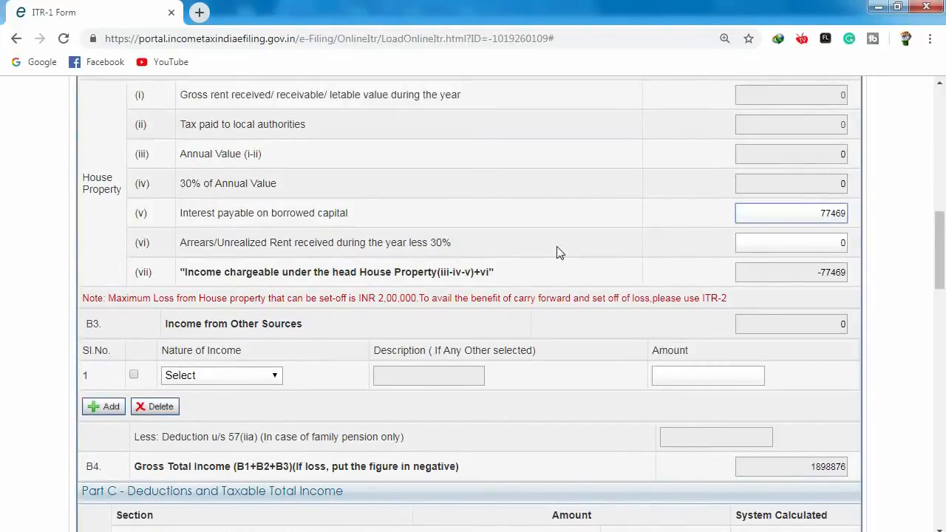
pyautogui.hotkey('alt', 'Tab')
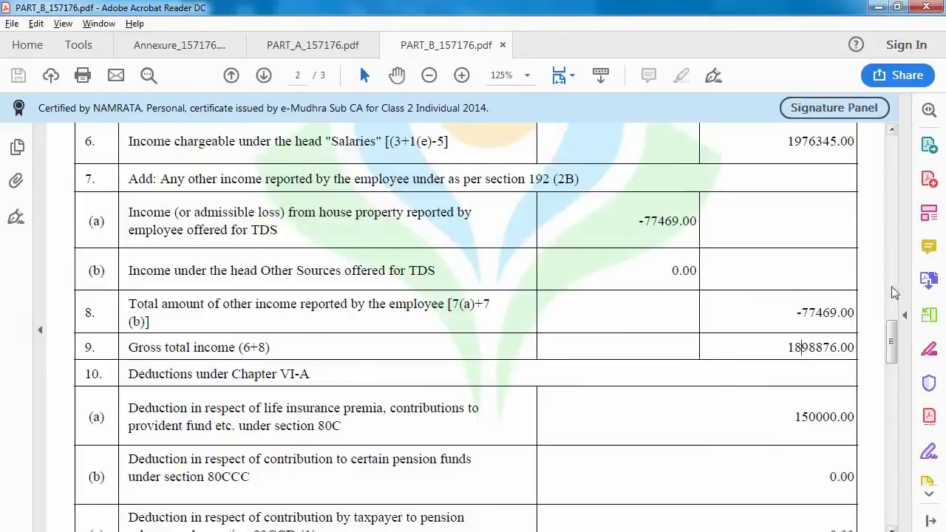
pyautogui.moveTo(789, 313); pyautogui.dragTo(858, 313)
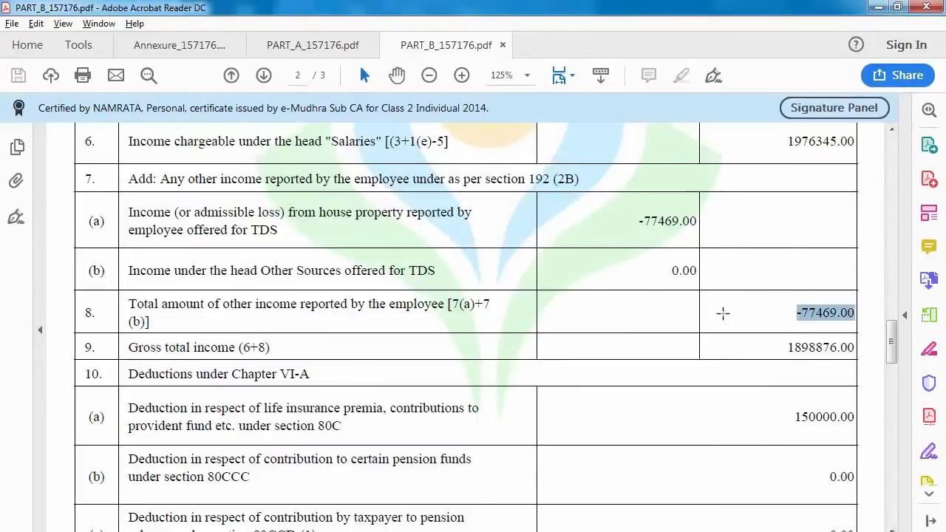
pyautogui.click(722, 313)
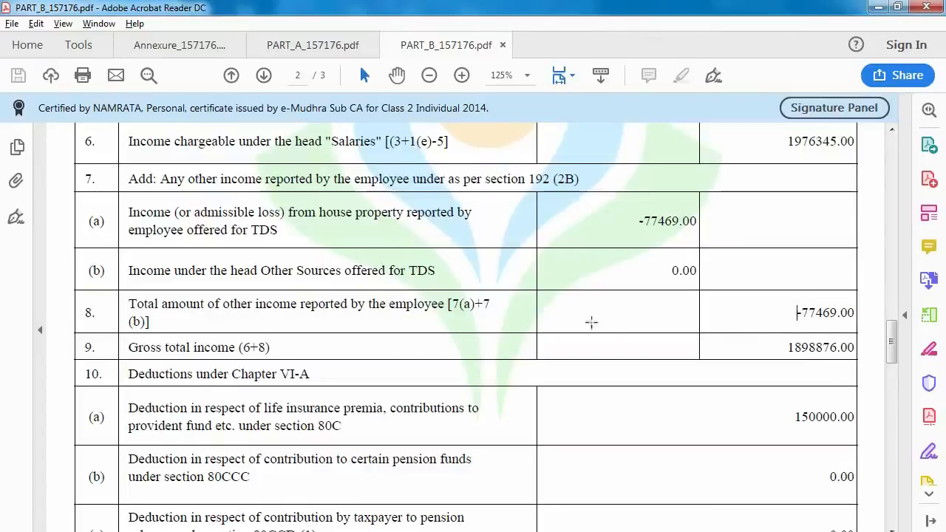
pyautogui.hotkey('alt', 'Tab')
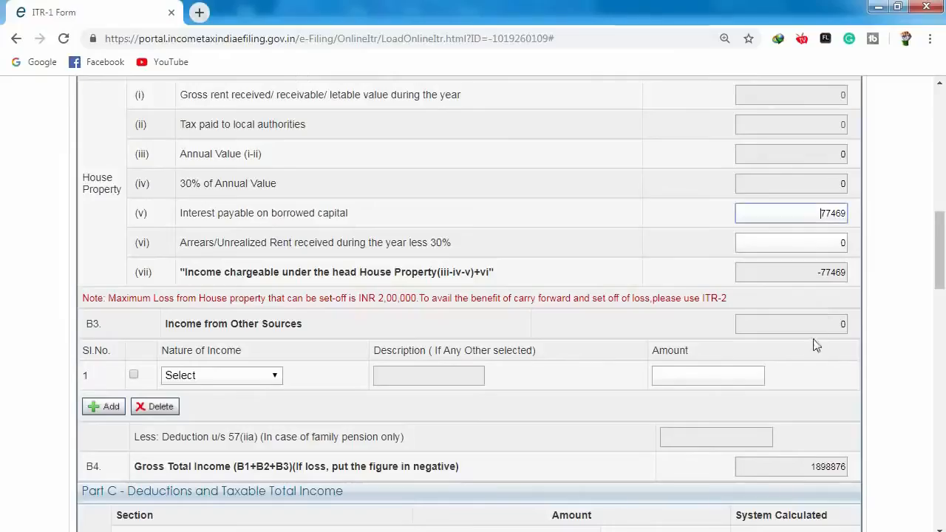
pyautogui.scroll(2, 794, 240)
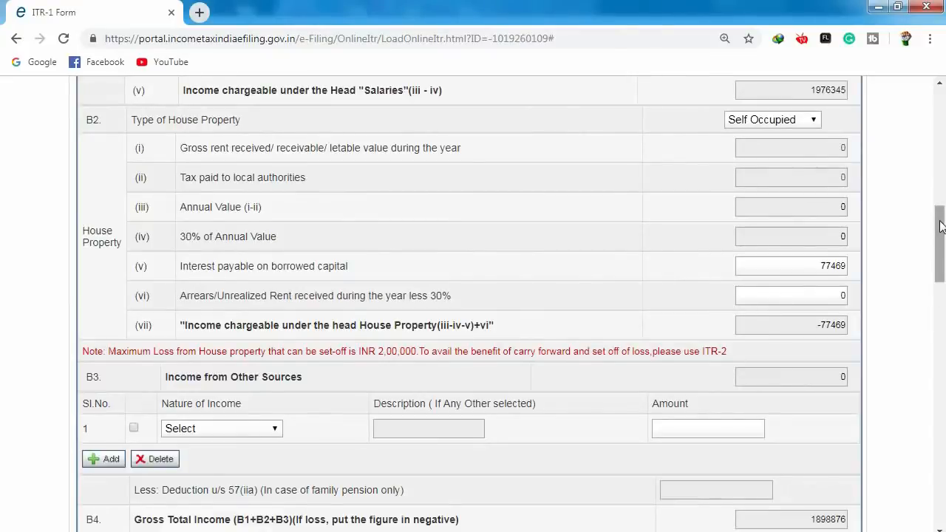
# Check the section 80C deduction in Part C of the form against the Chapter VI-A deductions in the Part B PDF
pyautogui.moveTo(941, 244); pyautogui.dragTo(941, 288)
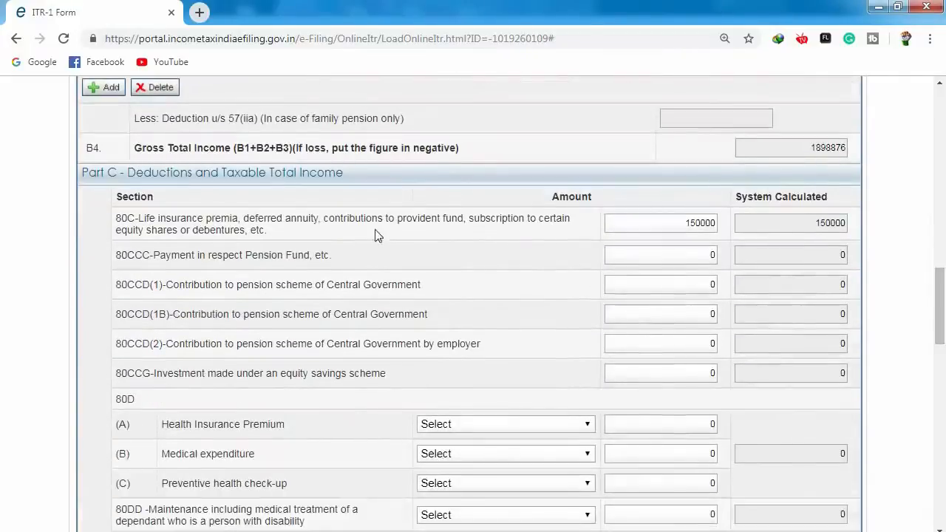
pyautogui.hotkey('alt', 'Tab')
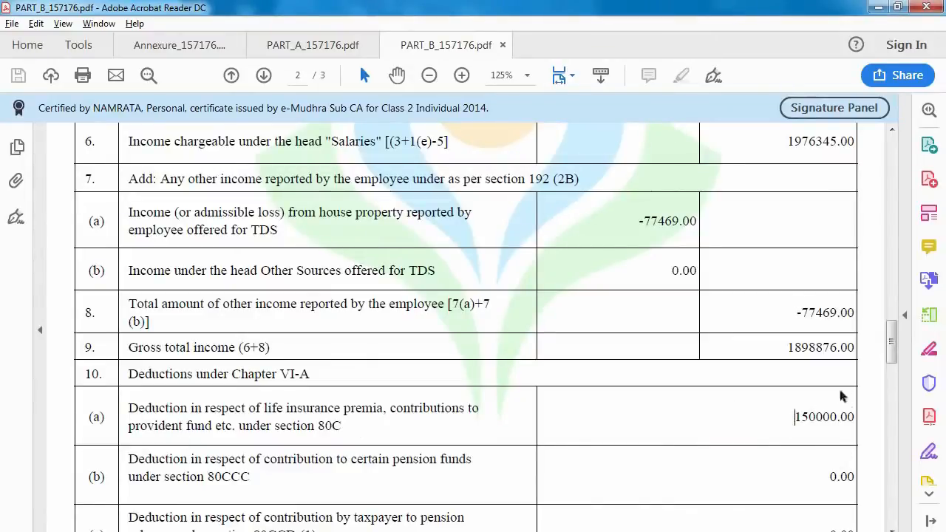
pyautogui.hotkey('alt', 'Tab')
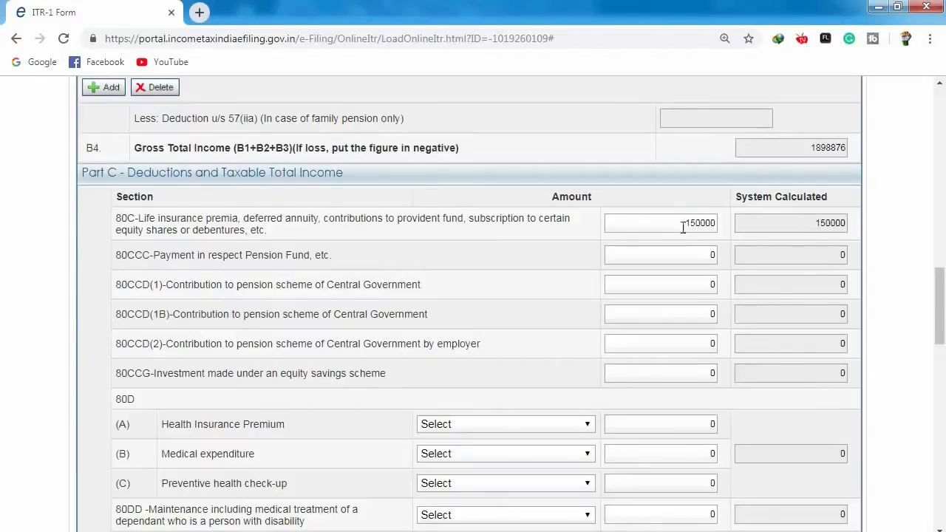
pyautogui.hotkey('alt', 'Tab')
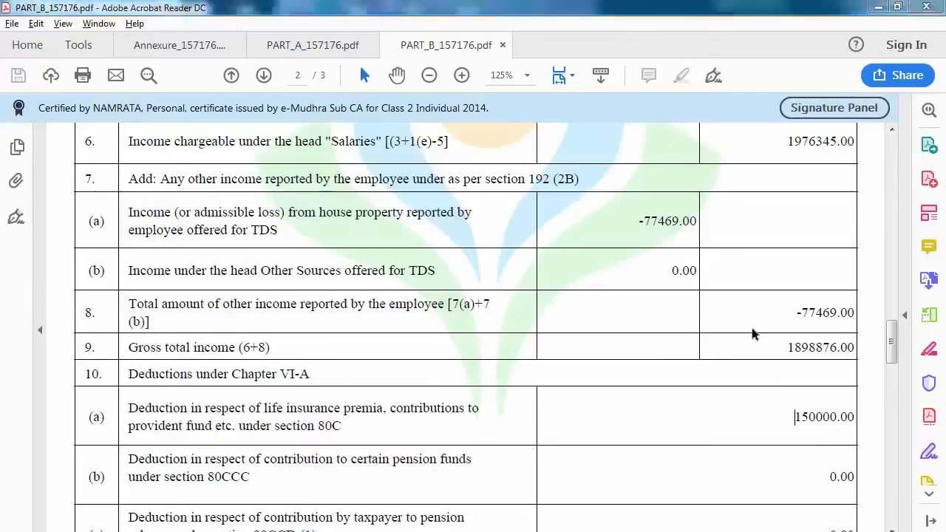
pyautogui.hotkey('alt', 'Tab')
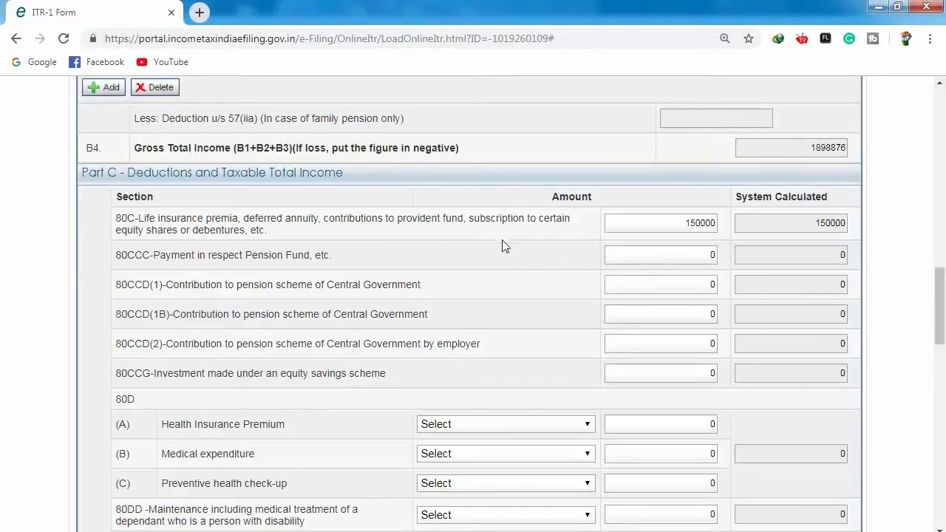
pyautogui.click(676, 228)
# Compare the form's total income after deductions (C2) with the total taxable income on page 3 of the Part B PDF
pyautogui.moveTo(939, 297); pyautogui.dragTo(942, 373)
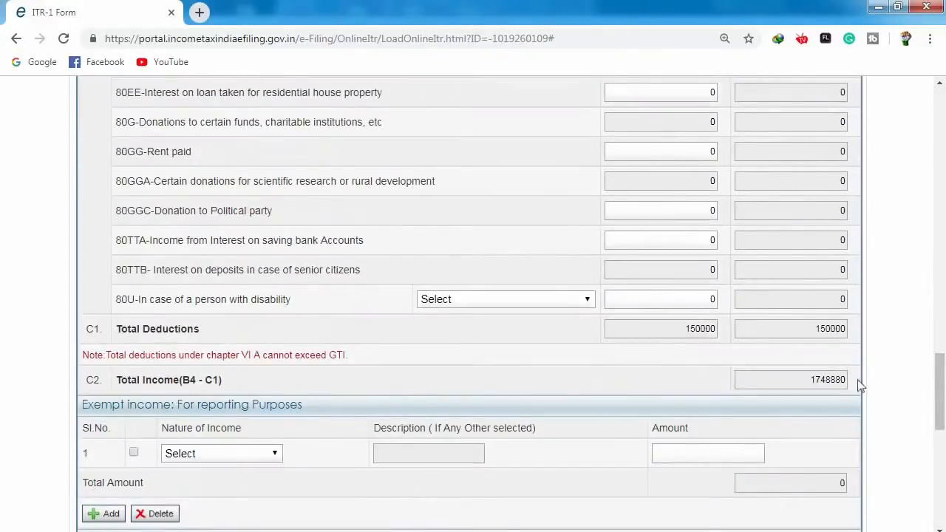
pyautogui.click(834, 379)
pyautogui.hotkey('alt', 'Tab')
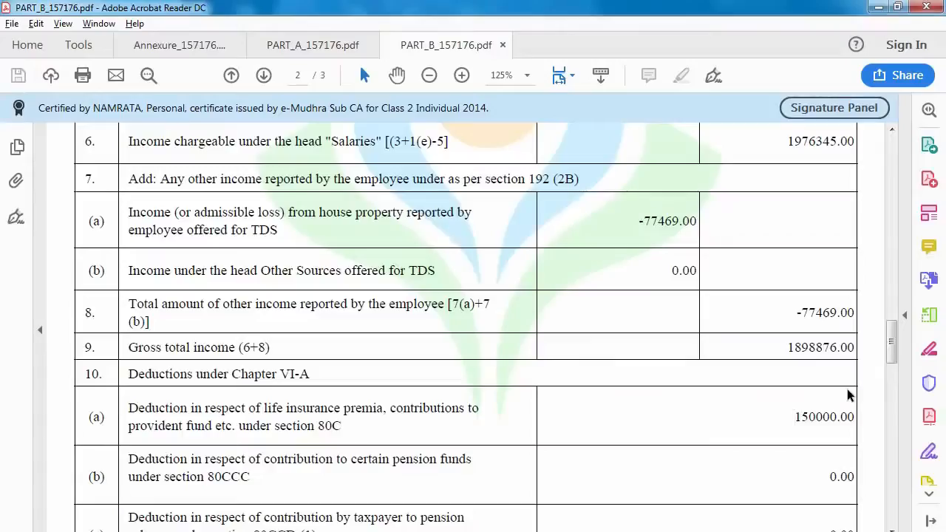
pyautogui.moveTo(888, 341); pyautogui.dragTo(899, 453)
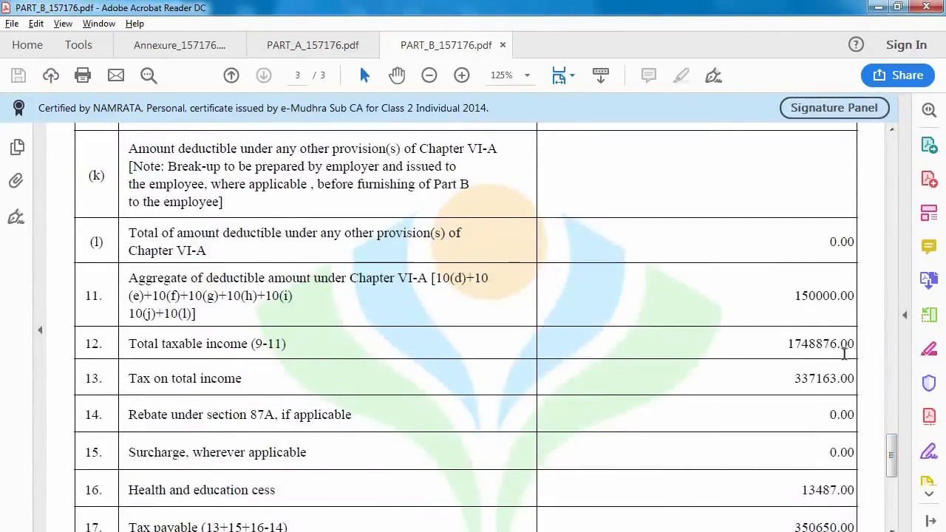
pyautogui.hotkey('alt', 'Tab')
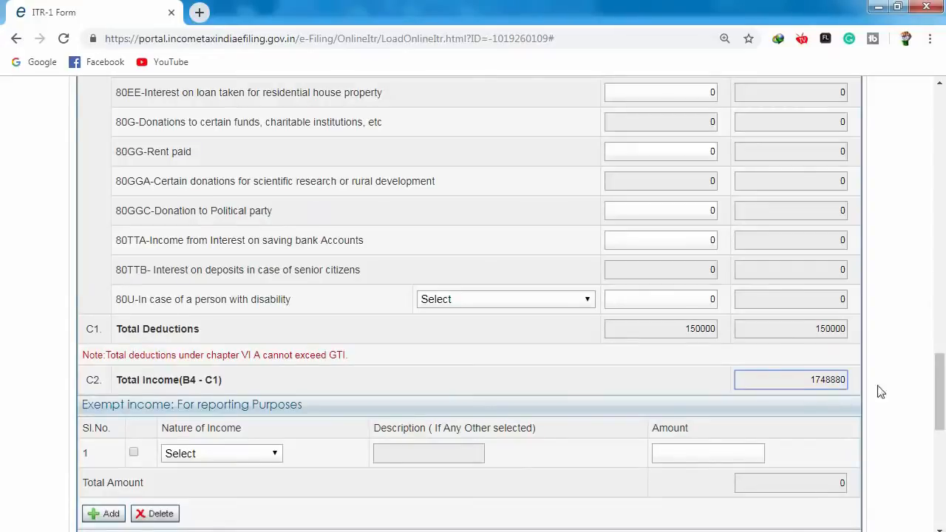
# Check the tax on total income, health and education cess and their total in Part D against the Part B PDF
pyautogui.hotkey('alt', 'Tab')
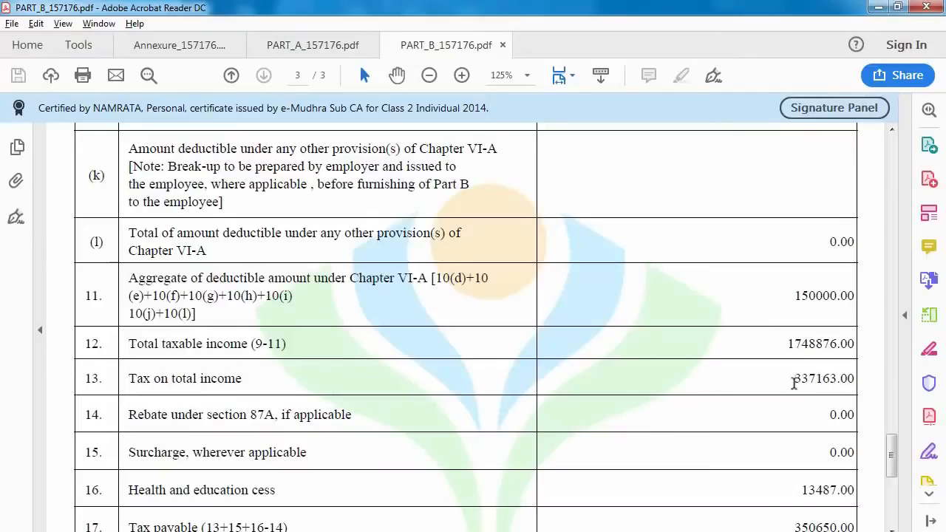
pyautogui.hotkey('alt', 'Tab')
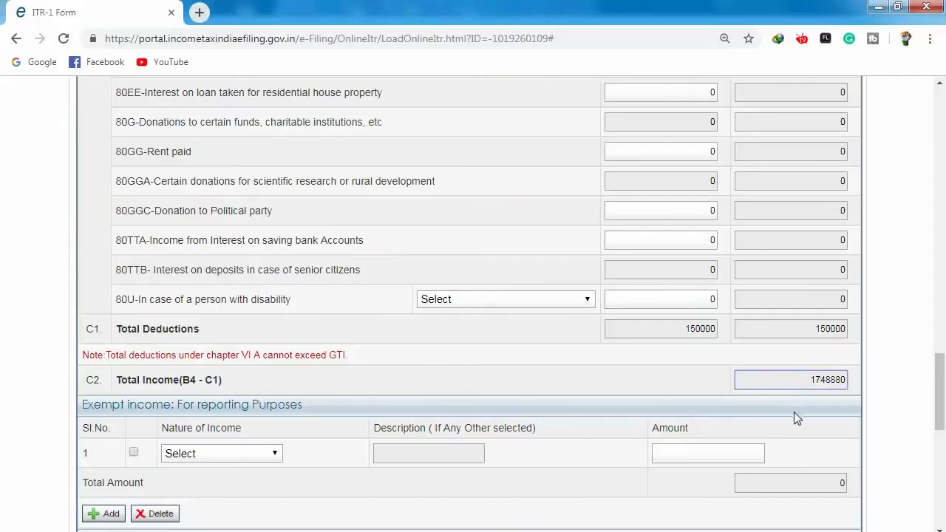
pyautogui.scroll(-3, 943, 375)
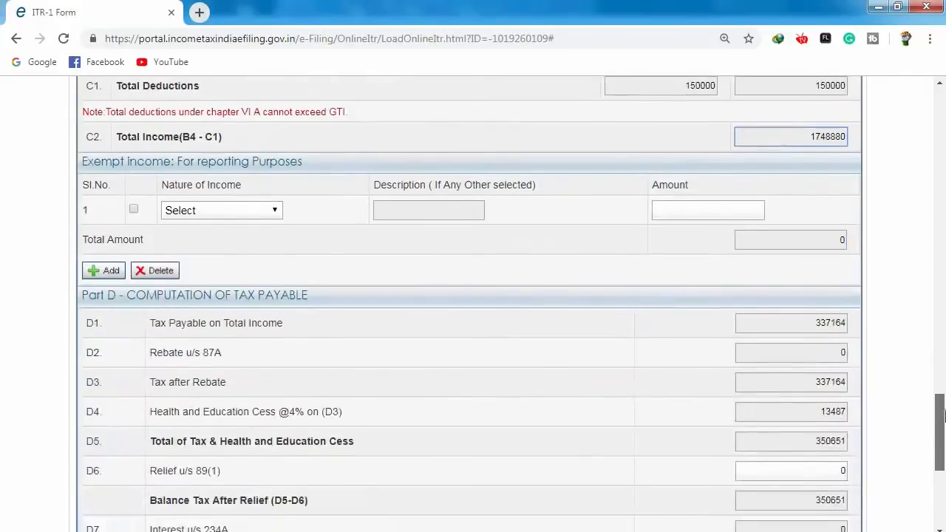
pyautogui.hotkey('alt', 'Tab')
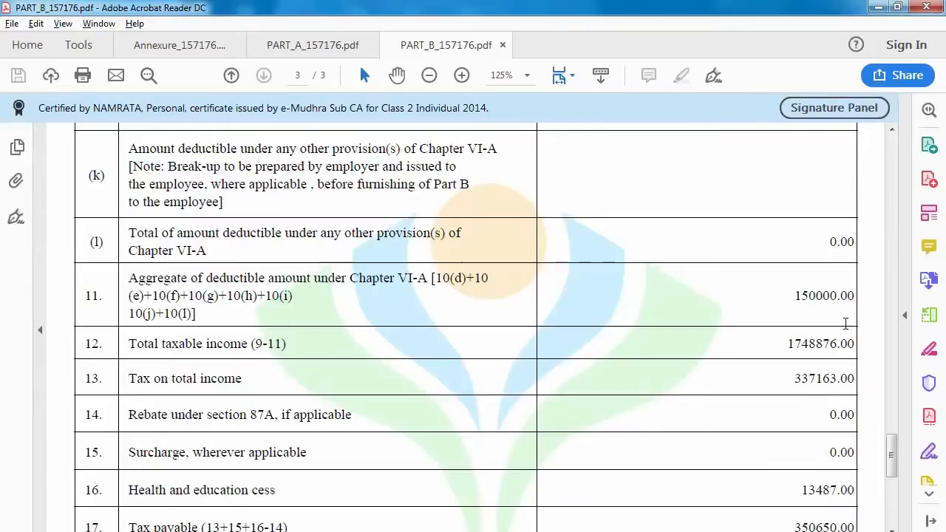
pyautogui.moveTo(897, 449); pyautogui.dragTo(893, 475)
pyautogui.hotkey('alt', 'Tab')
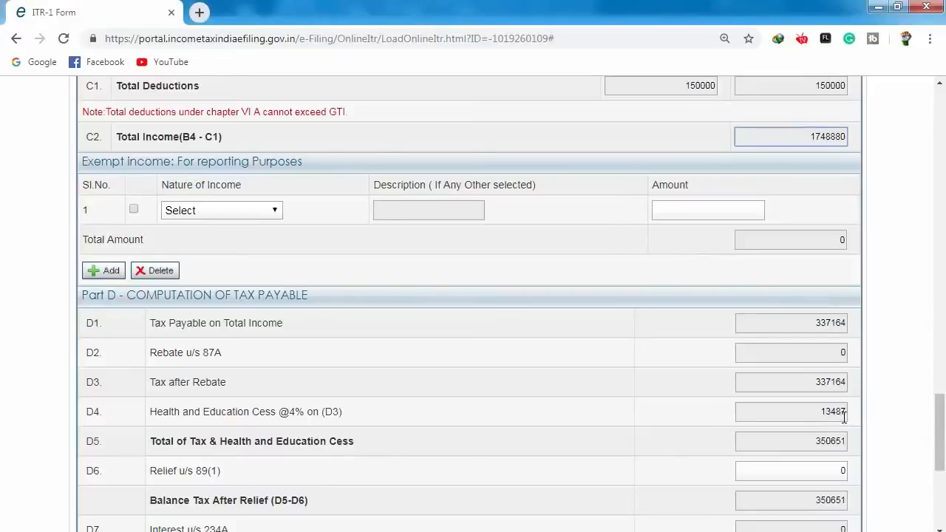
pyautogui.hotkey('alt', 'Tab')
pyautogui.click(794, 169)
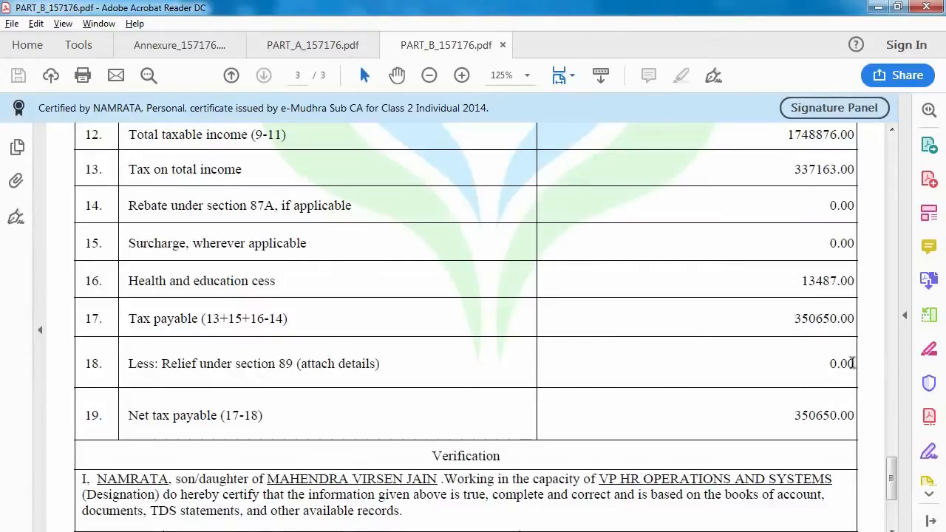
pyautogui.hotkey('alt', 'Tab')
pyautogui.scroll(-2, 820, 336)
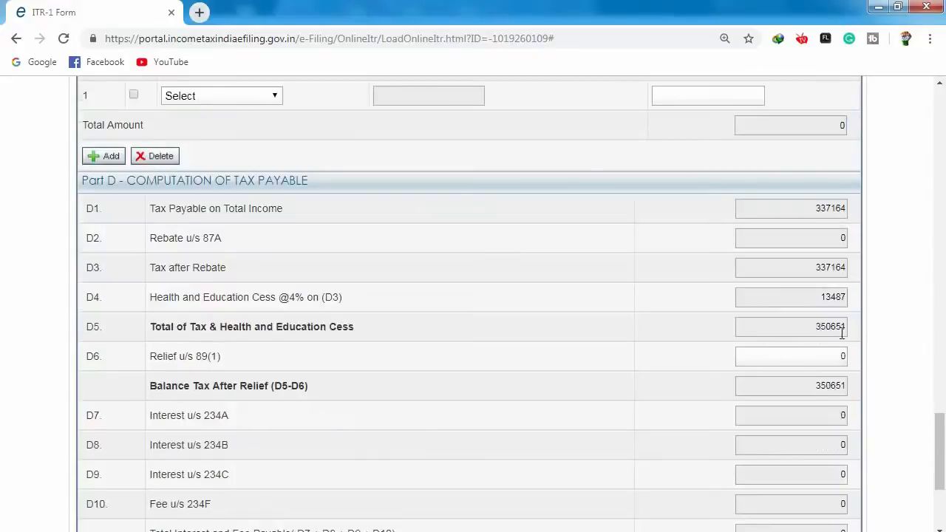
# Compare the form's total tax, fee and interest (D11) with the net tax payable in the Part B PDF, then return to the form
pyautogui.scroll(-3, 938, 432)
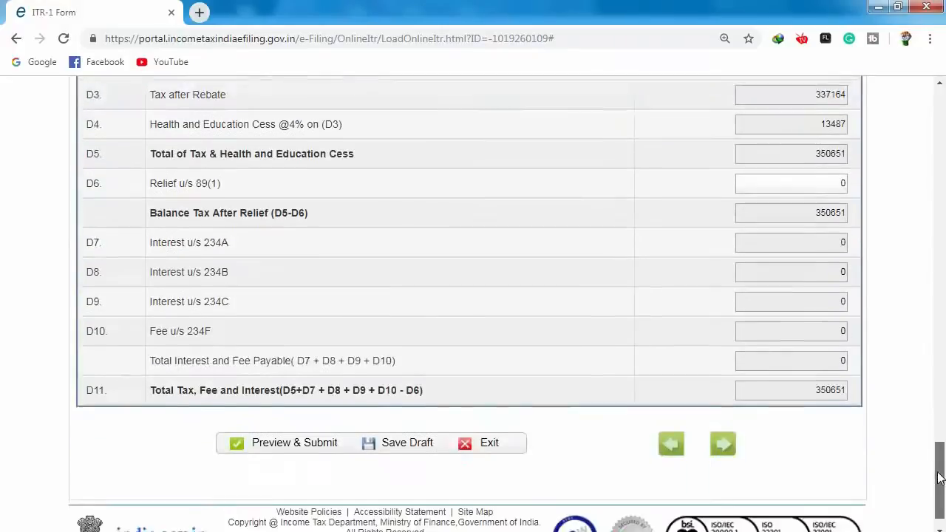
pyautogui.hotkey('alt', 'Tab')
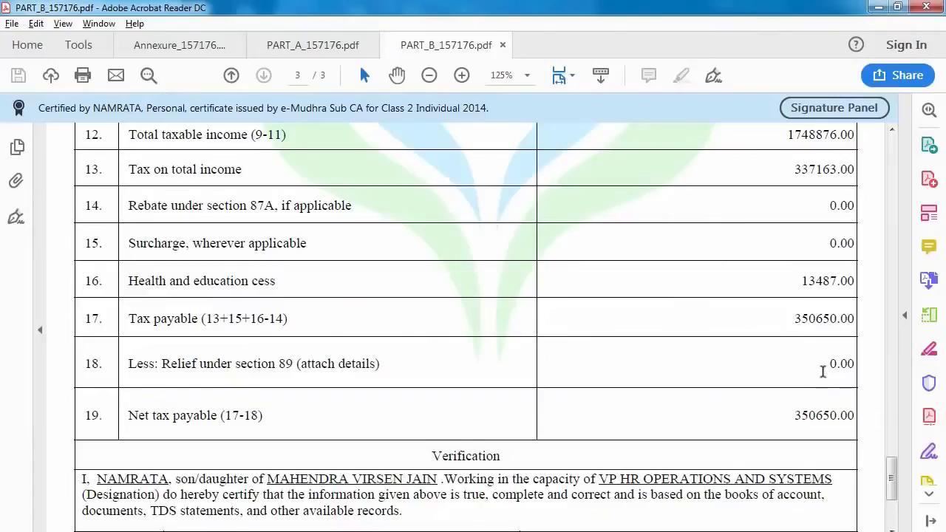
pyautogui.hotkey('alt', 'Tab')
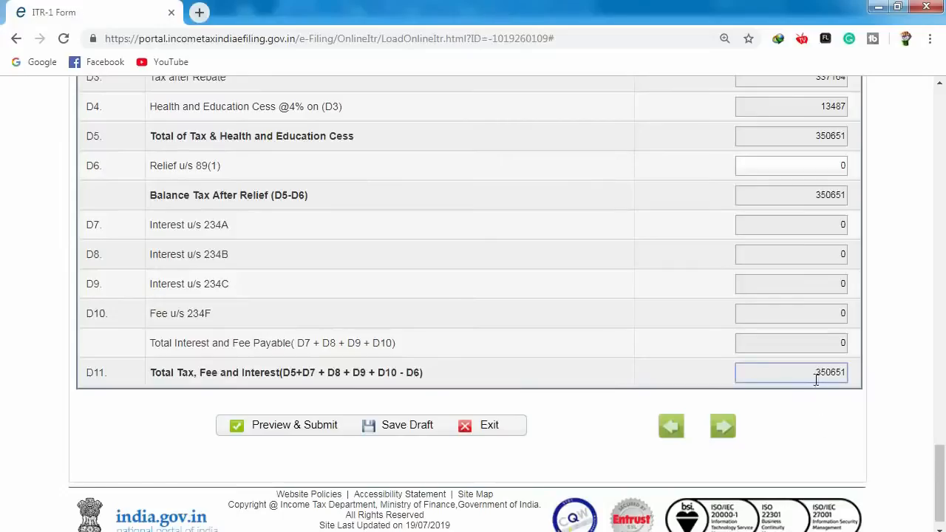
pyautogui.hotkey('alt', 'Tab')
pyautogui.hotkey('alt', 'Tab')
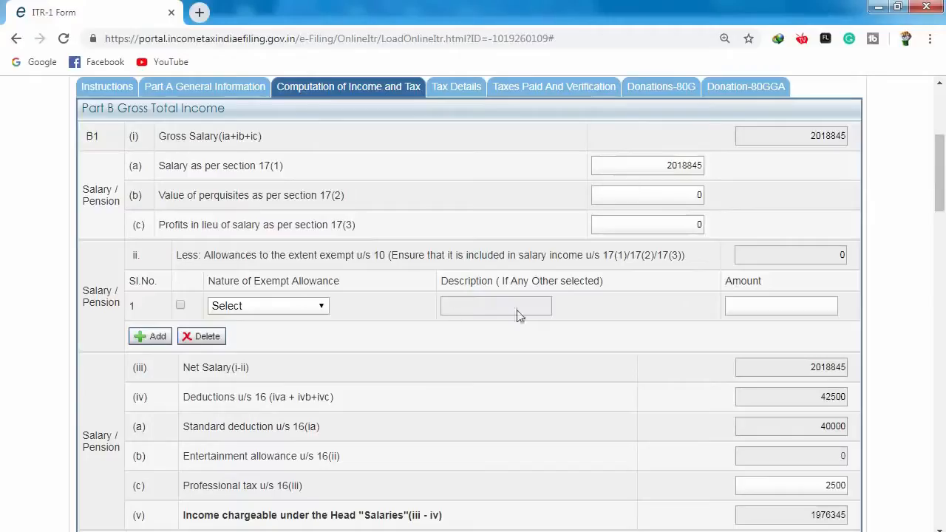
# Review the interest payable on borrowed capital under House Property in Part B of the form
pyautogui.moveTo(939, 164); pyautogui.dragTo(942, 234)
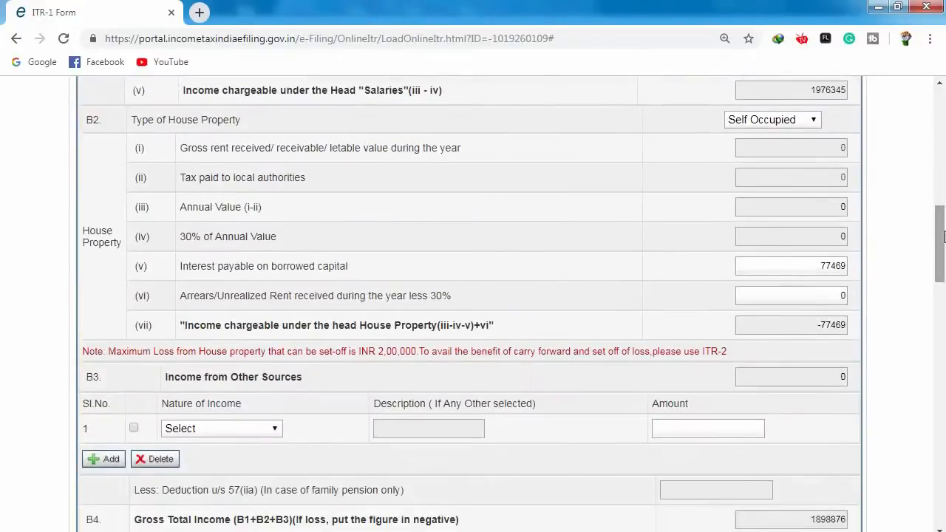
pyautogui.click(821, 269)
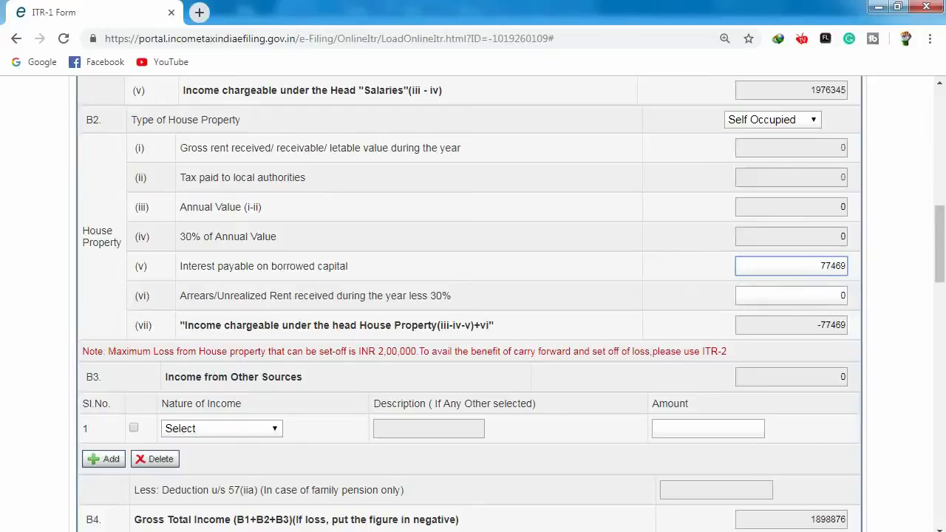
pyautogui.moveTo(941, 250); pyautogui.dragTo(942, 464)
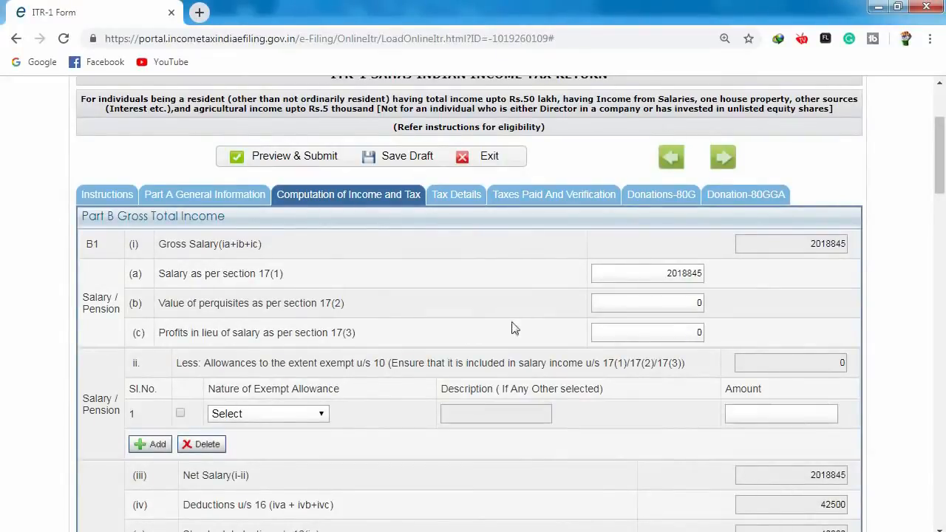
# Check the house rent allowance under section 10(13A) on page 1 of the Part B PDF, then return to the form
pyautogui.hotkey('alt', 'Tab')
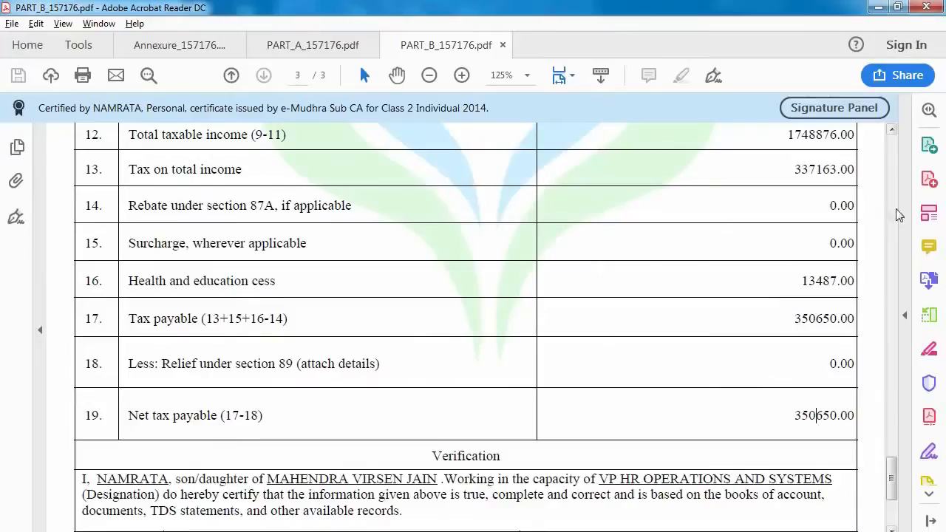
pyautogui.moveTo(892, 484); pyautogui.dragTo(893, 246)
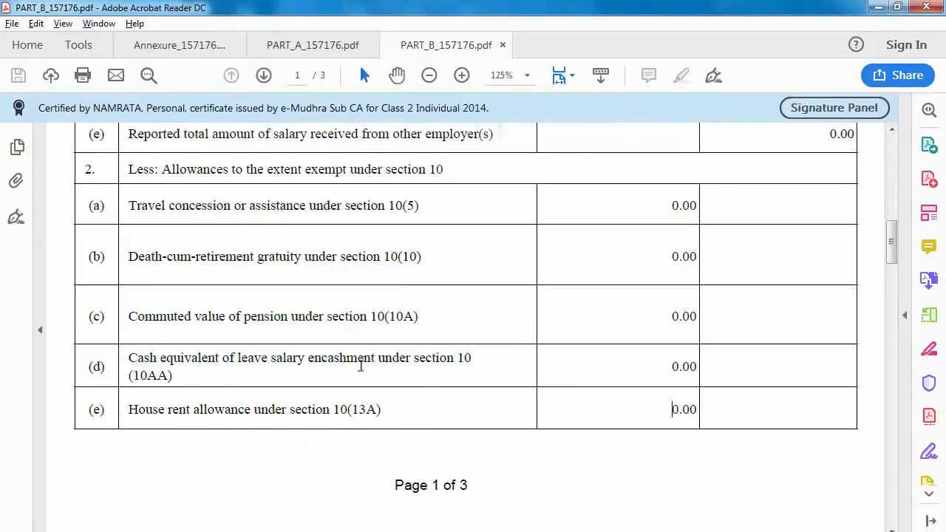
pyautogui.click(660, 413)
pyautogui.hotkey('alt', 'Tab')
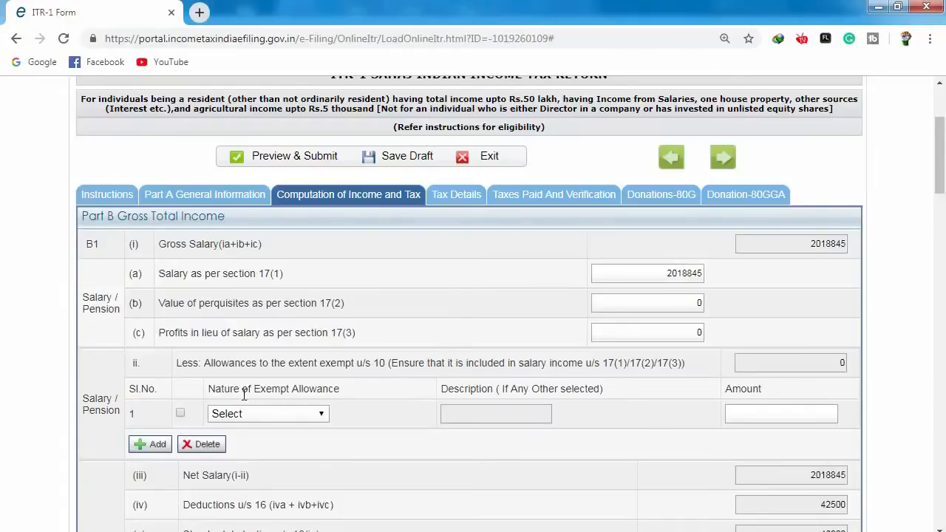
# Set the nature of exempt allowance to Sec 10(13A)-Allowance to meet expenditure incurred on house rent and check its amount in the PDF
pyautogui.click(293, 414)
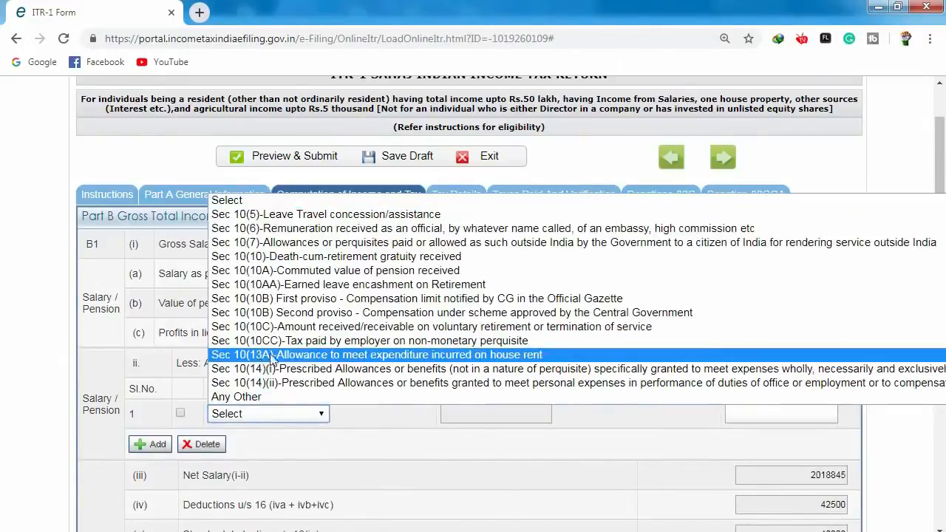
pyautogui.click(499, 361)
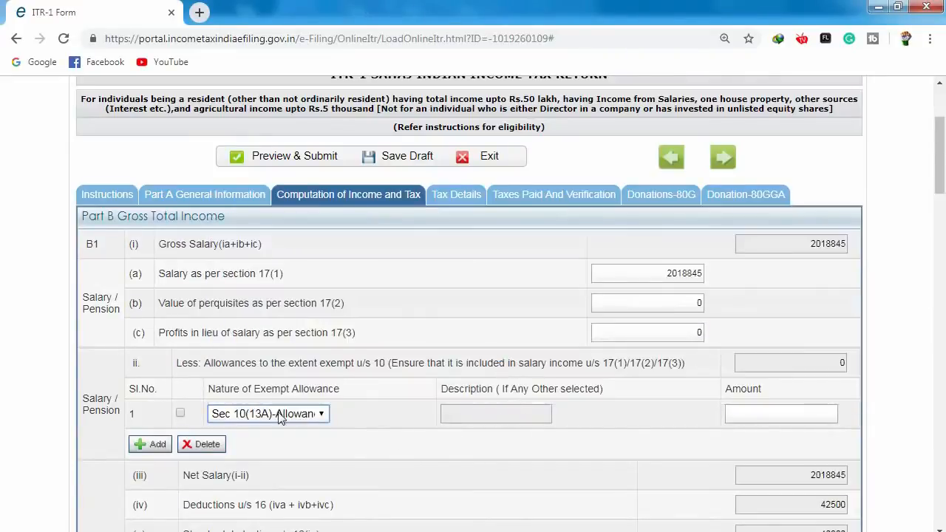
pyautogui.hotkey('alt', 'Tab')
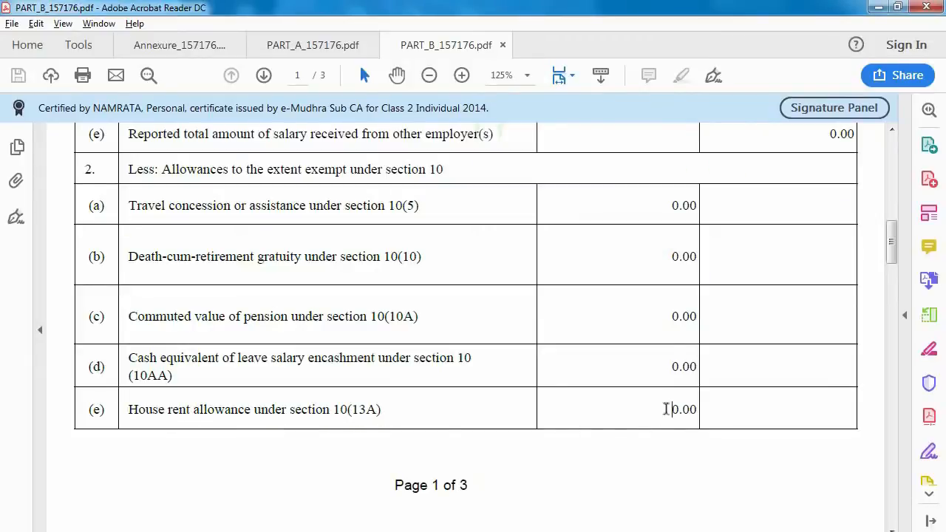
pyautogui.hotkey('alt', 'Tab')
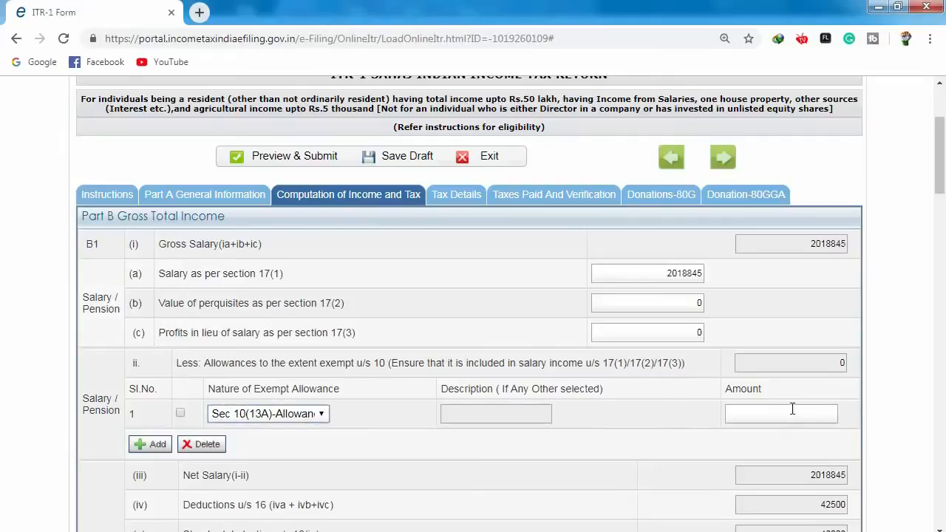
pyautogui.click(791, 409)
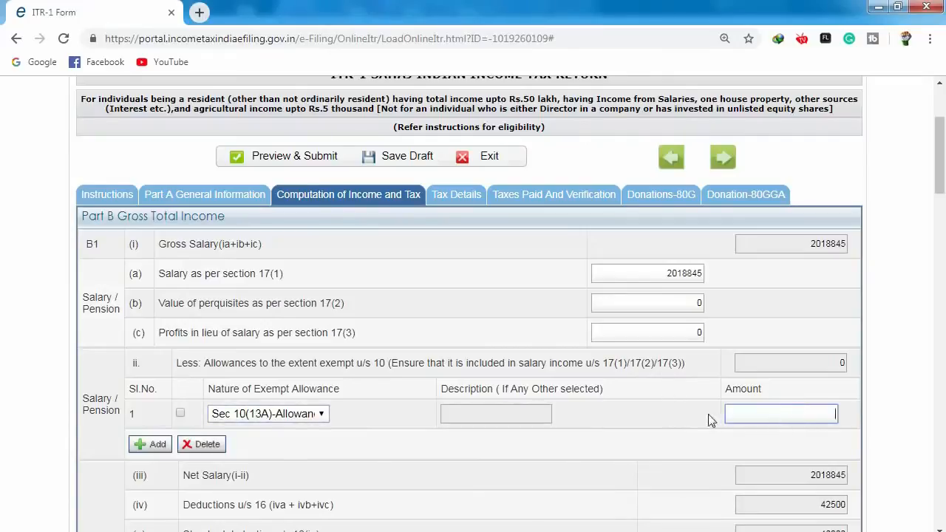
# Reset the nature of exempt allowance in row 1 to Select
pyautogui.click(238, 417)
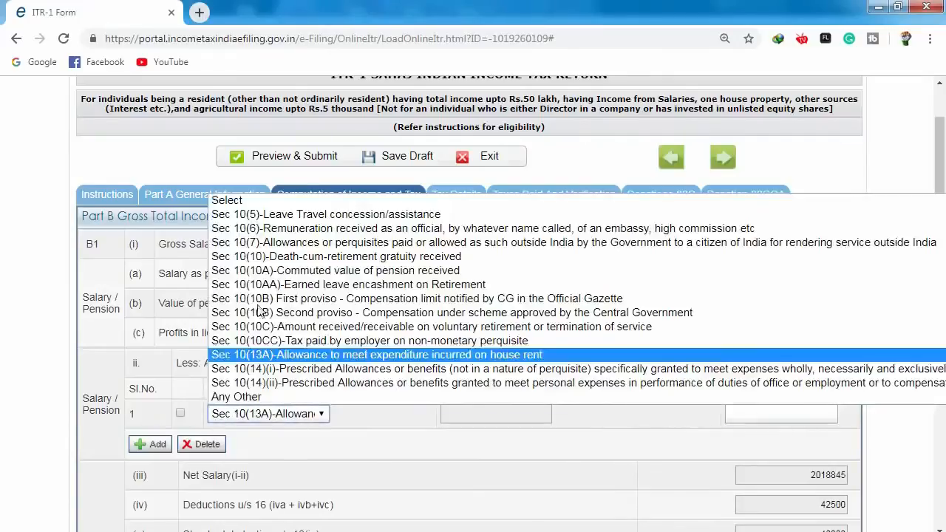
pyautogui.click(257, 201)
pyautogui.click(378, 423)
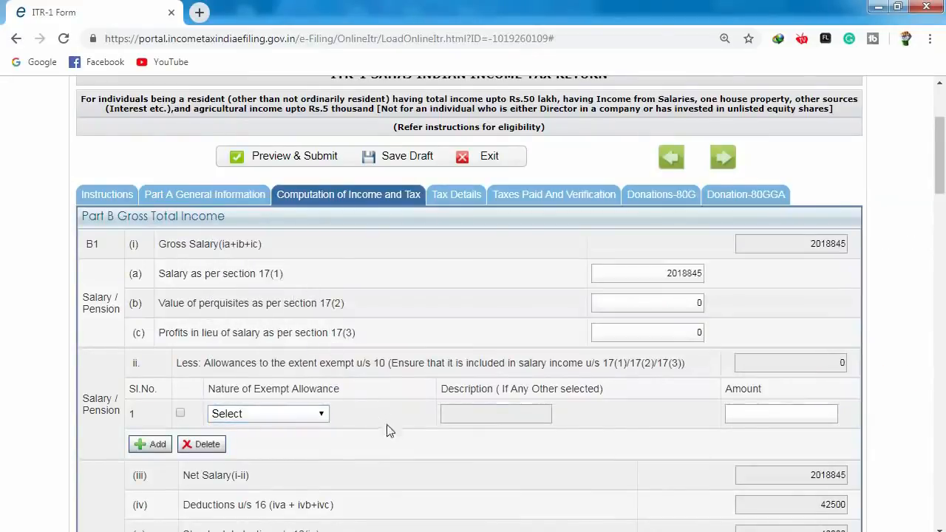
# Review the salary TDS in Tax Details and the total taxes paid, amount payable and refund in Taxes Paid And Verification
pyautogui.click(722, 157)
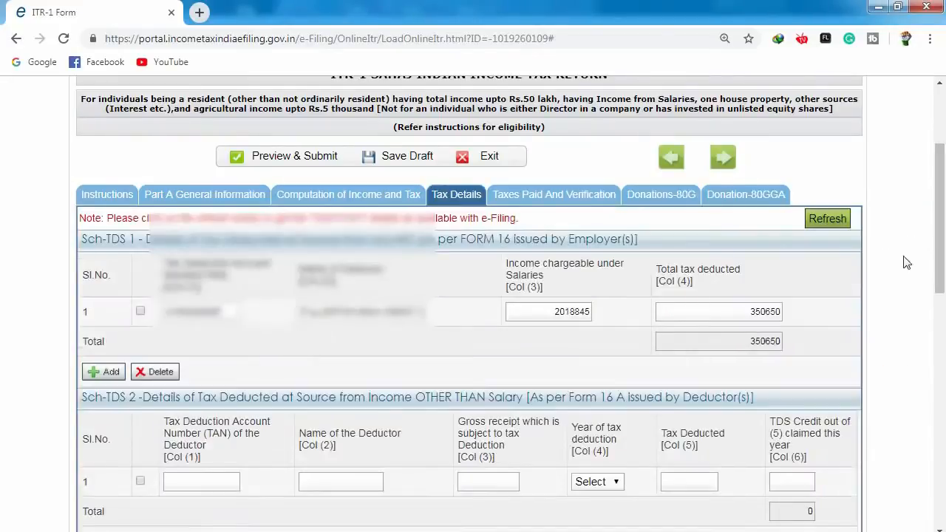
pyautogui.moveTo(941, 195); pyautogui.dragTo(942, 224)
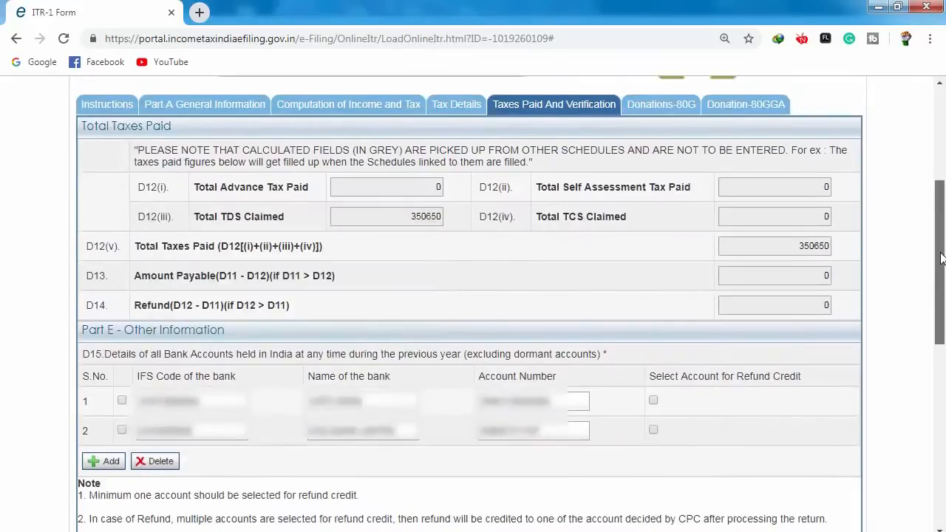
pyautogui.moveTo(941, 257); pyautogui.dragTo(940, 259)
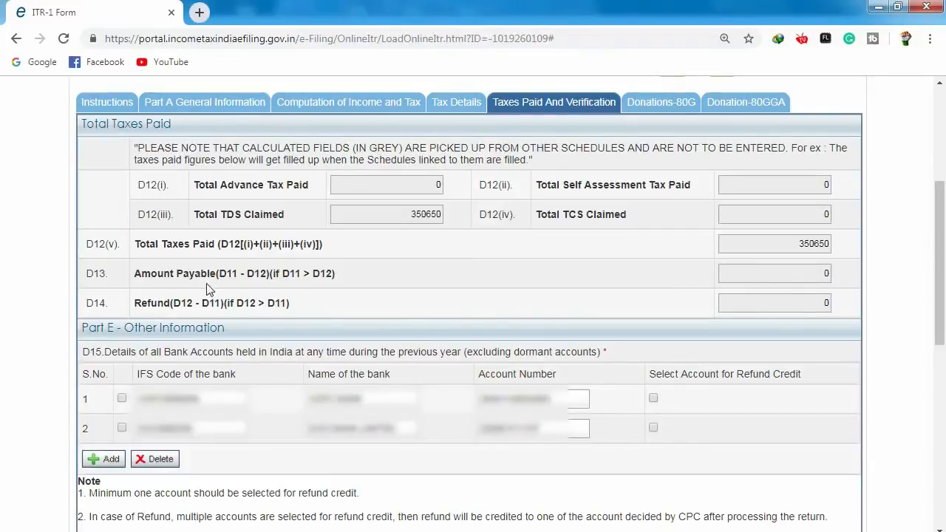
pyautogui.click(815, 274)
pyautogui.press('Tab')
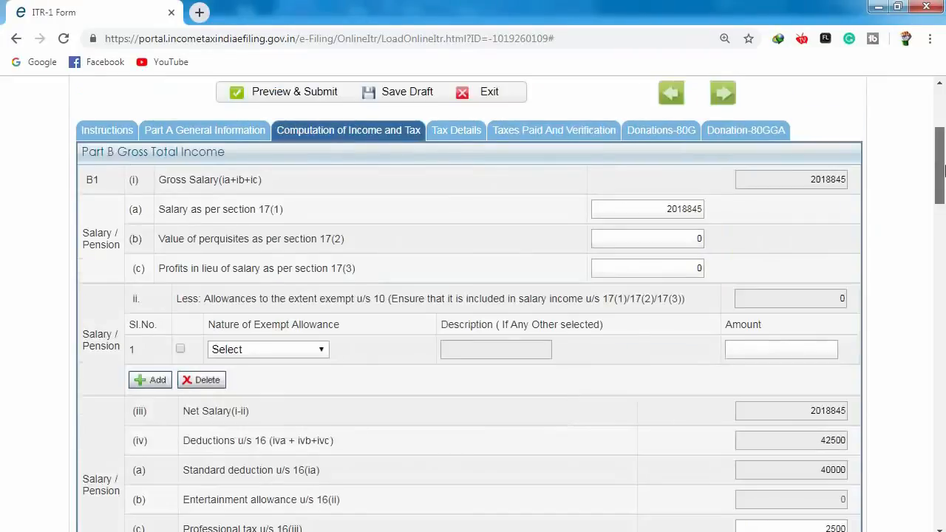
# Recheck the salary, exempt allowance and house property interest entries in Computation of Income and Tax
pyautogui.scroll(-1, 473, 303)
pyautogui.scroll(1, 742, 189)
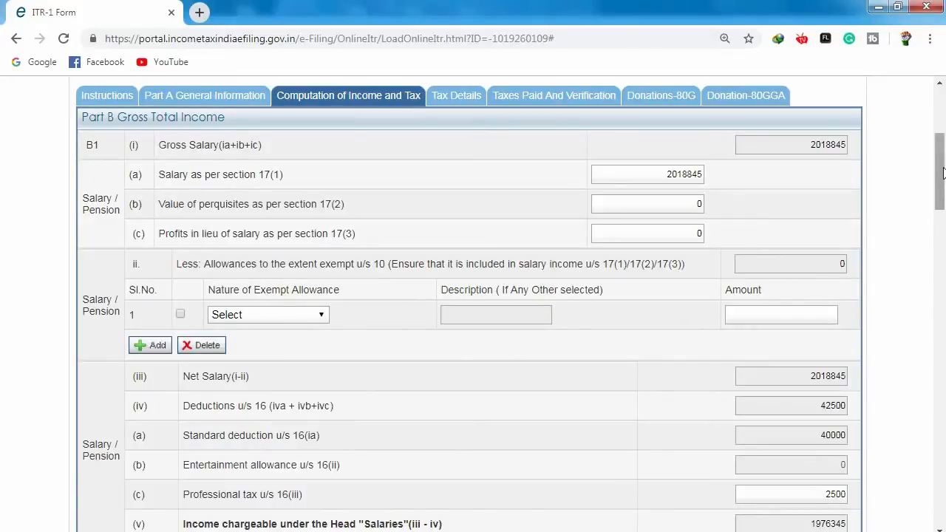
pyautogui.moveTo(941, 174); pyautogui.dragTo(943, 257)
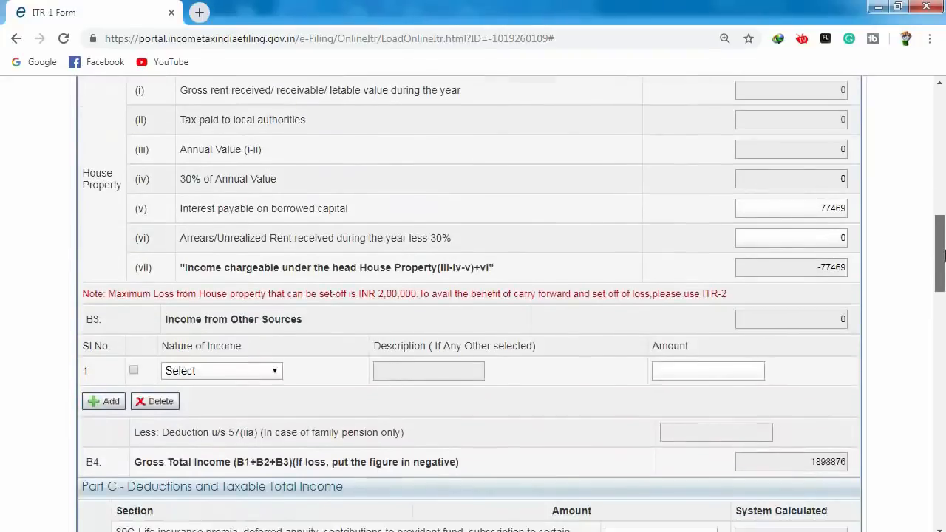
pyautogui.click(799, 208)
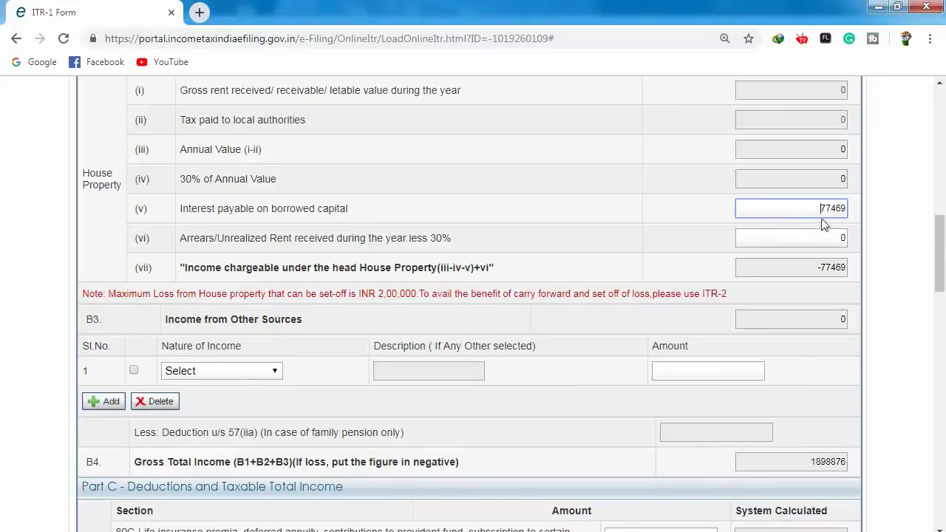
# Review the Part C deductions from section 80C through the 80D health insurance and 80DD disability entries
pyautogui.moveTo(941, 245); pyautogui.dragTo(941, 288)
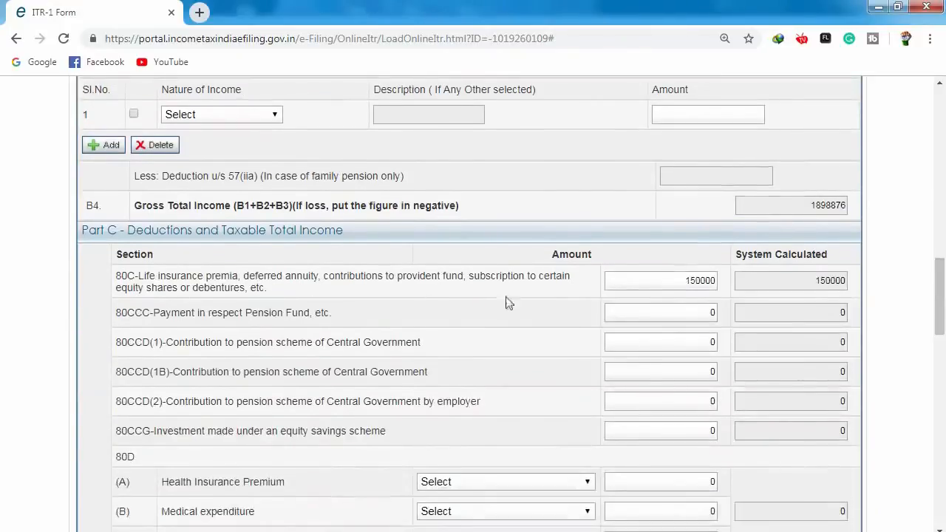
pyautogui.click(667, 283)
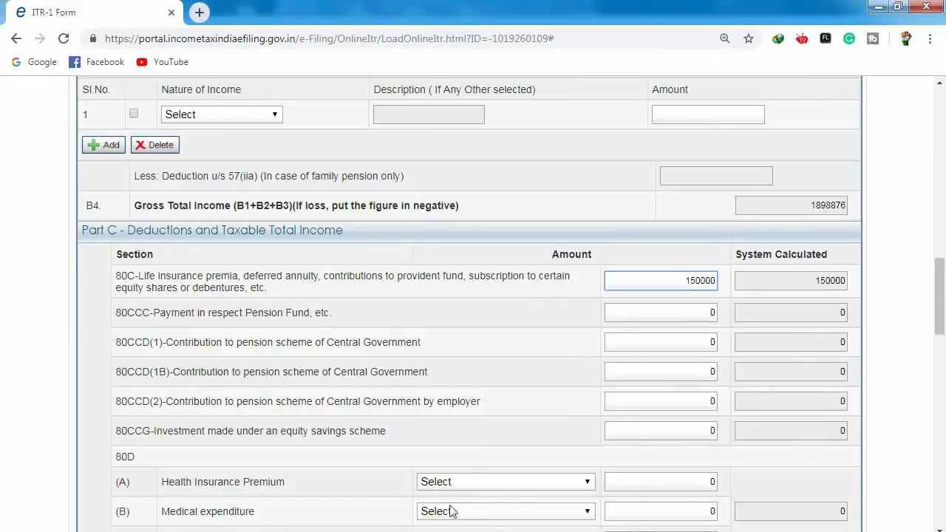
pyautogui.scroll(-1, 567, 458)
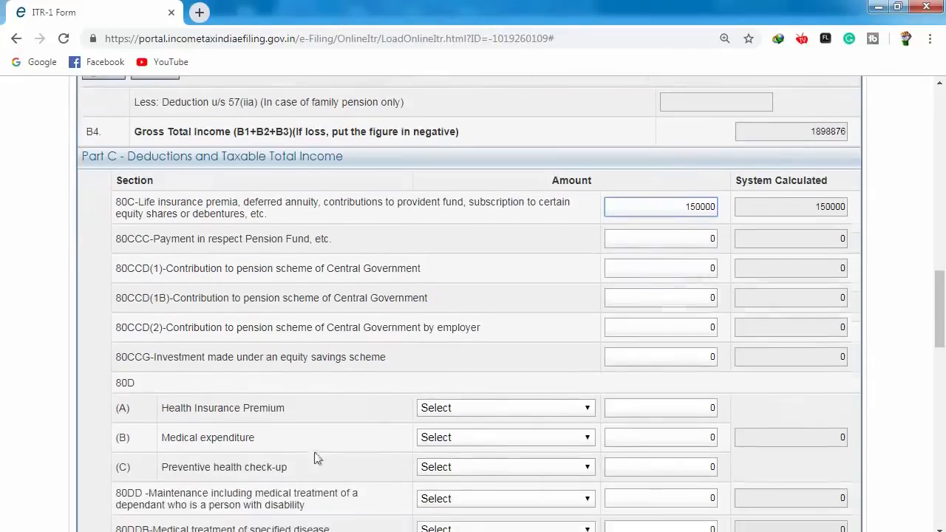
pyautogui.scroll(-1, 696, 407)
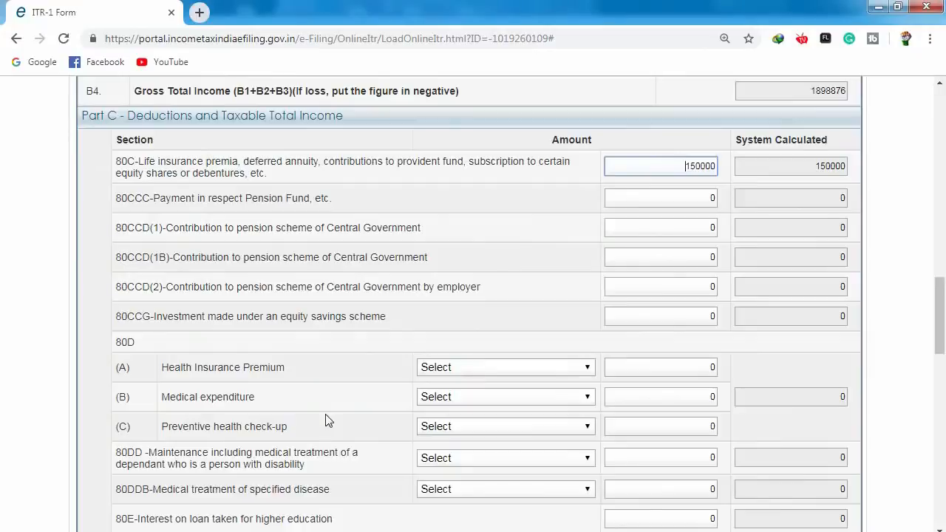
pyautogui.click(683, 455)
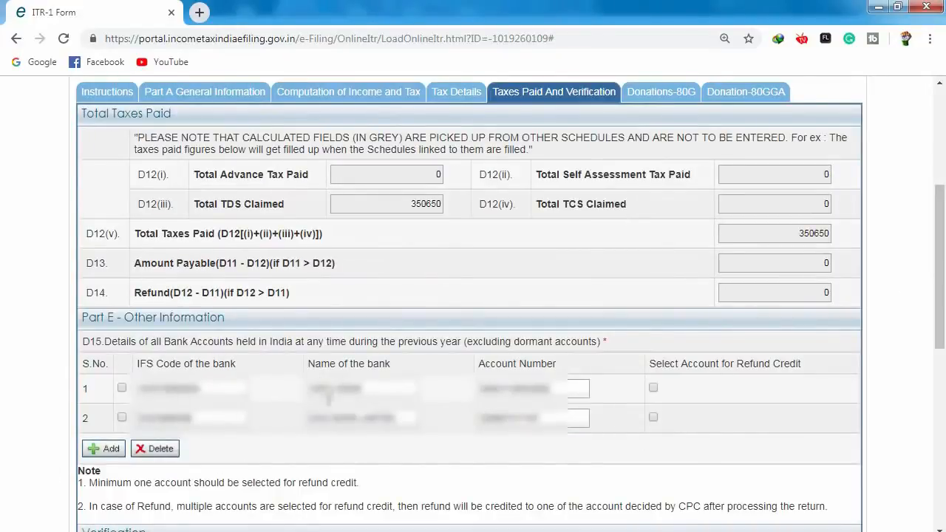
# Select the second bank account for refund credit and check the D14 refund amount
pyautogui.click(653, 418)
pyautogui.click(782, 291)
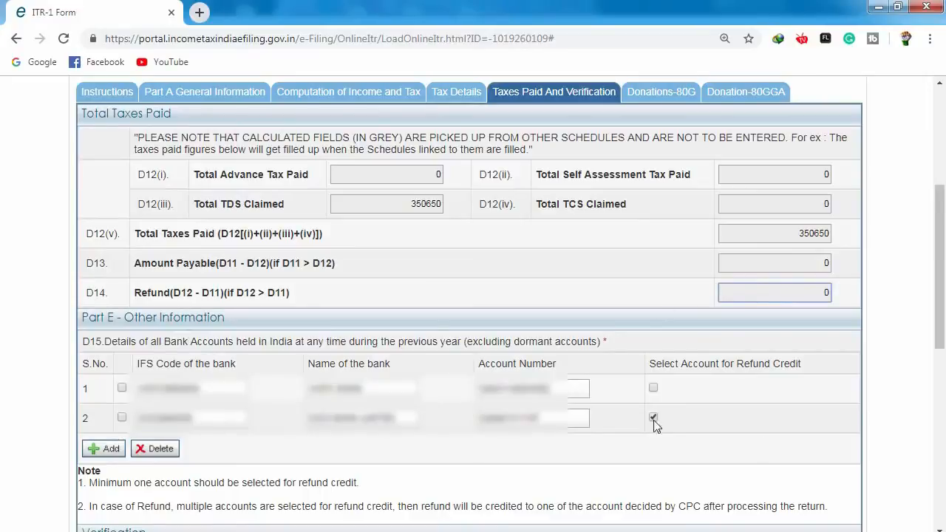
# In the Verification section, set the capacity to Self and enter INDORE as the place
pyautogui.moveTo(943, 310); pyautogui.dragTo(943, 441)
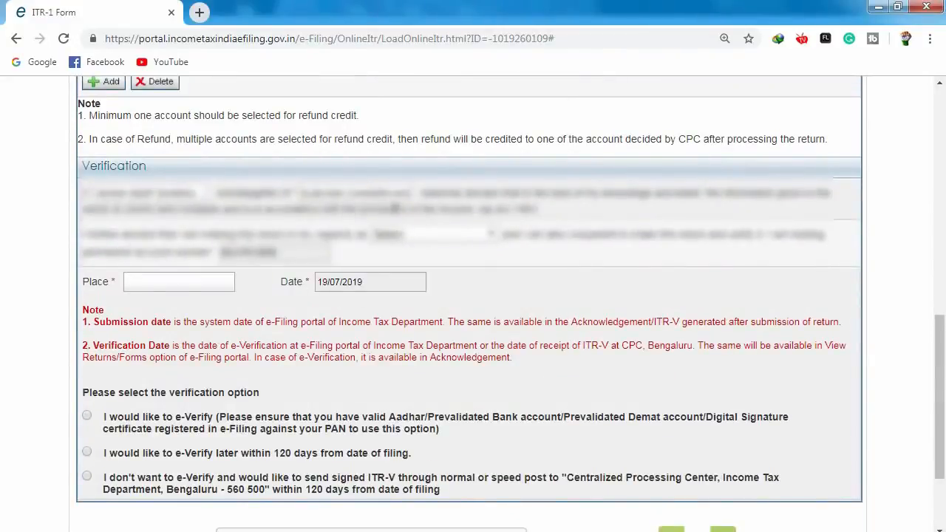
pyautogui.click(457, 244)
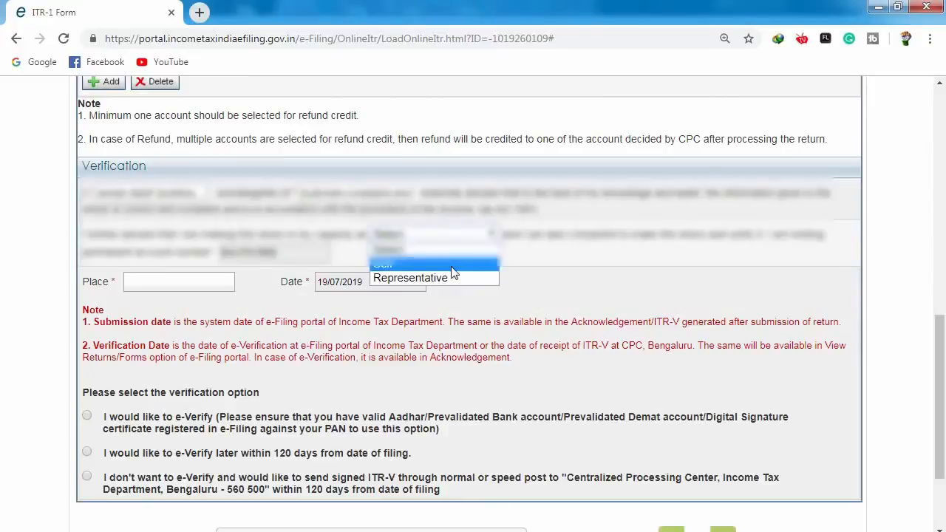
pyautogui.click(452, 269)
pyautogui.click(167, 285)
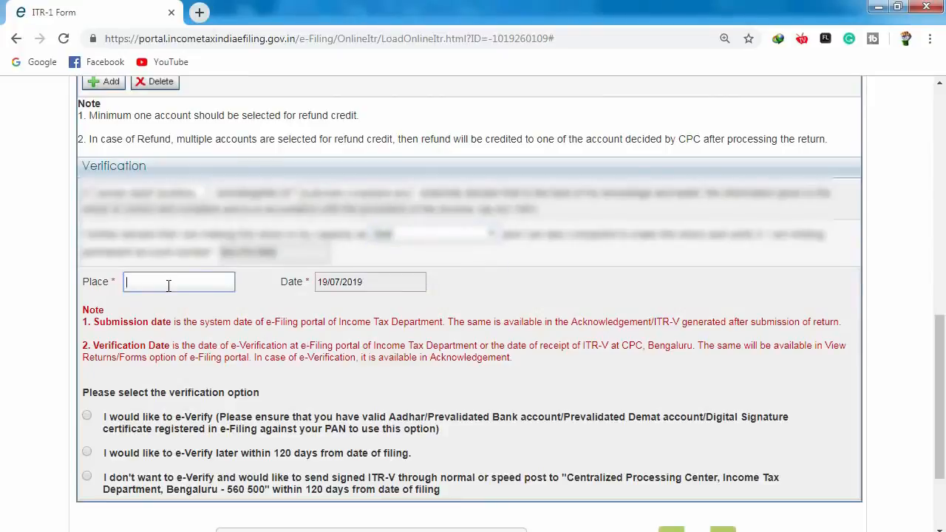
pyautogui.write('INDORE')
# Choose to send the signed ITR-V by normal or speed post instead of e-verifying, and save the return as a draft
pyautogui.click(87, 479)
pyautogui.scroll(-1, 306, 418)
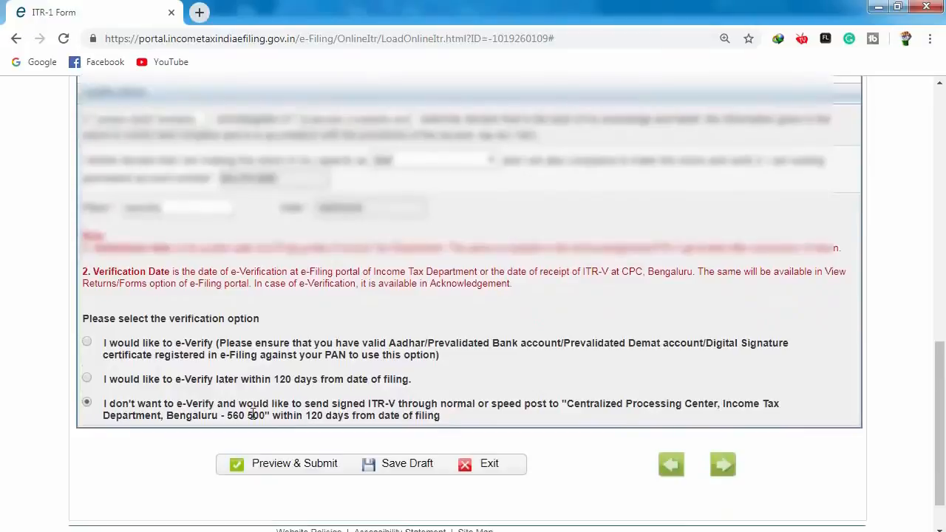
pyautogui.click(403, 470)
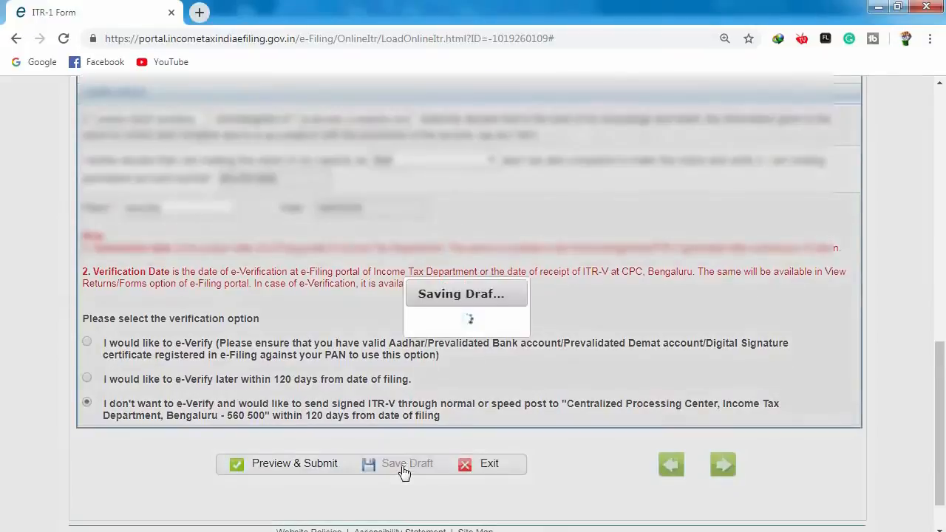
pyautogui.moveTo(942, 436); pyautogui.dragTo(943, 279)
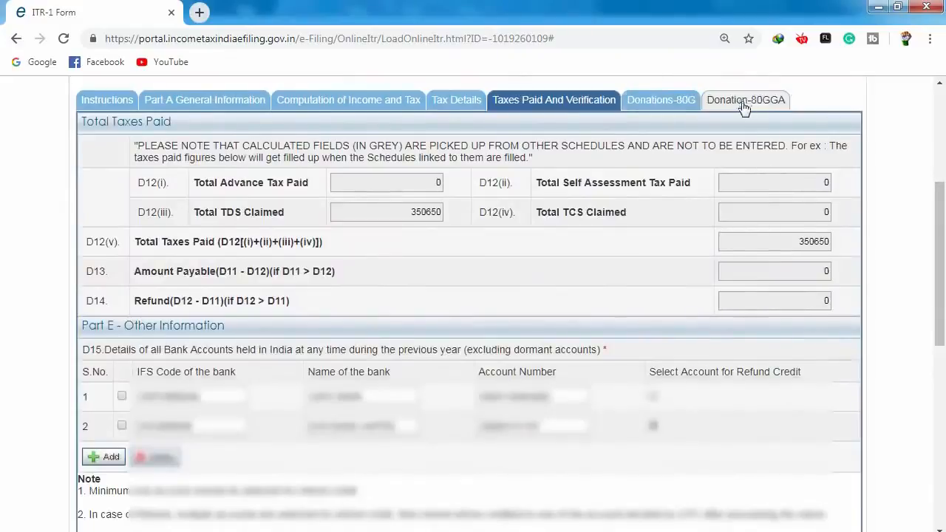